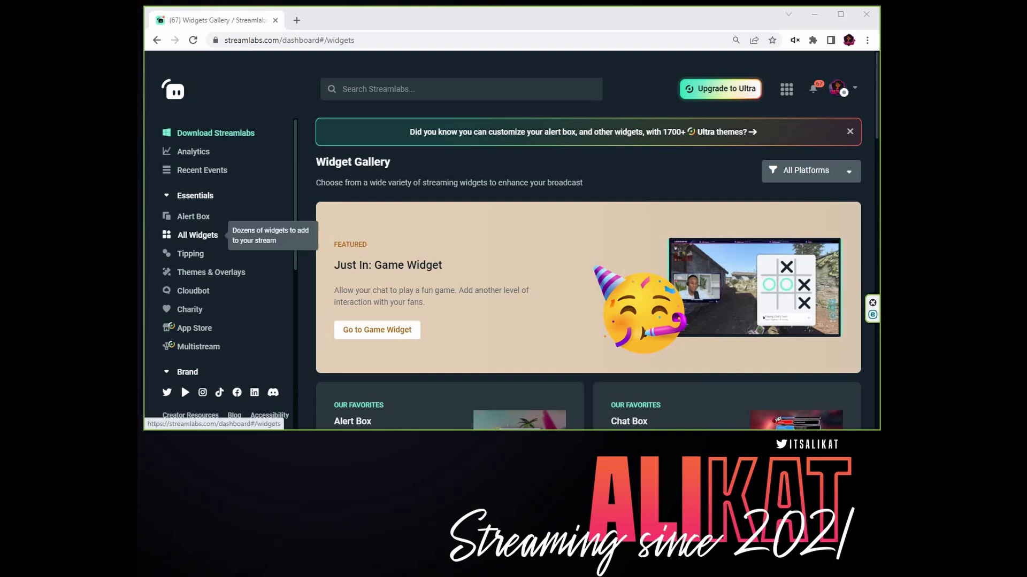
- Open the Spin Wheel widget's settings from the Widget Gallery
{"action": "scroll", "coordinate": [396, 240], "scroll_direction": "down", "scroll_amount": 4}
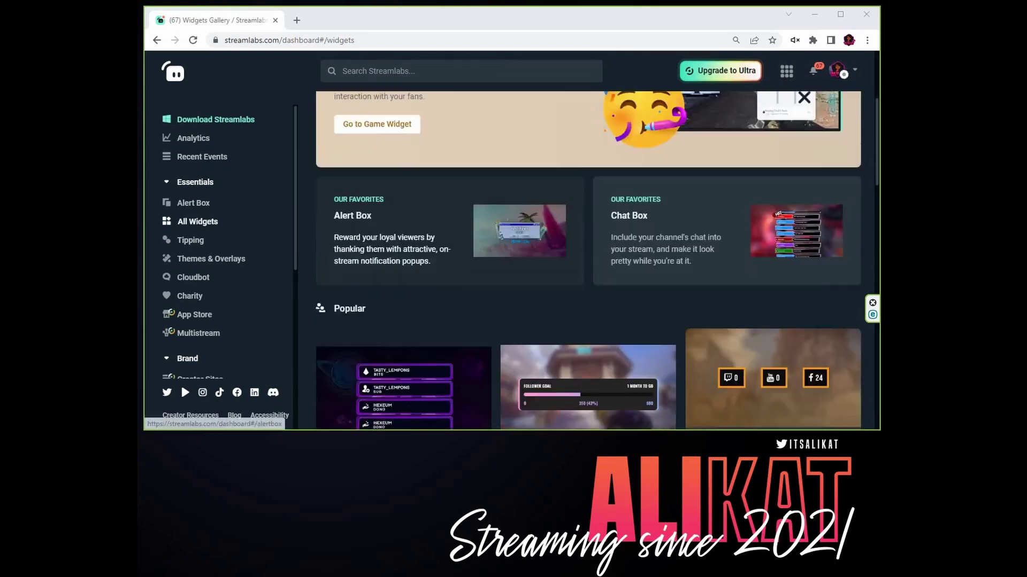
{"action": "scroll", "coordinate": [588, 256], "scroll_direction": "down", "scroll_amount": 12}
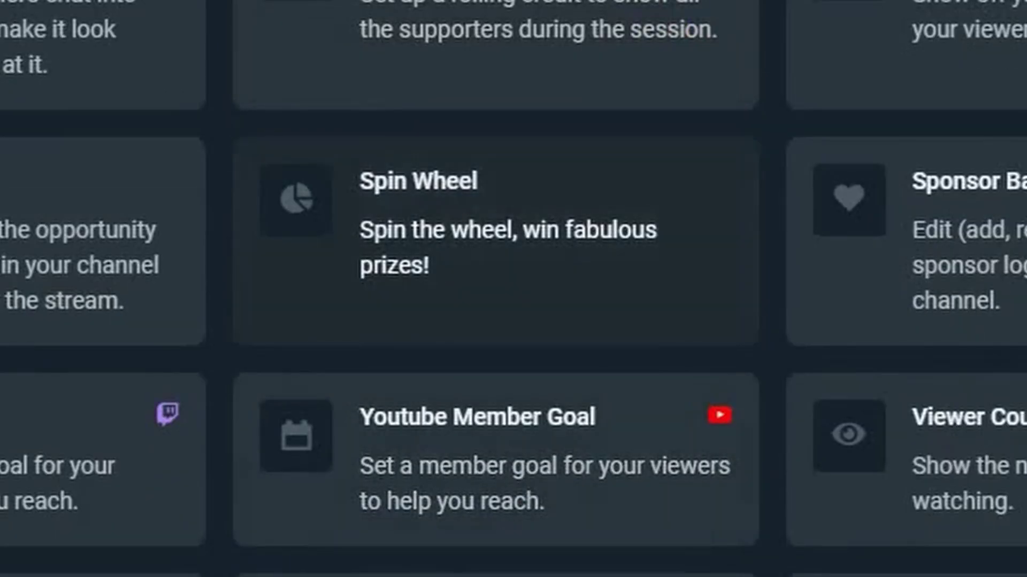
{"action": "left_click", "coordinate": [494, 241]}
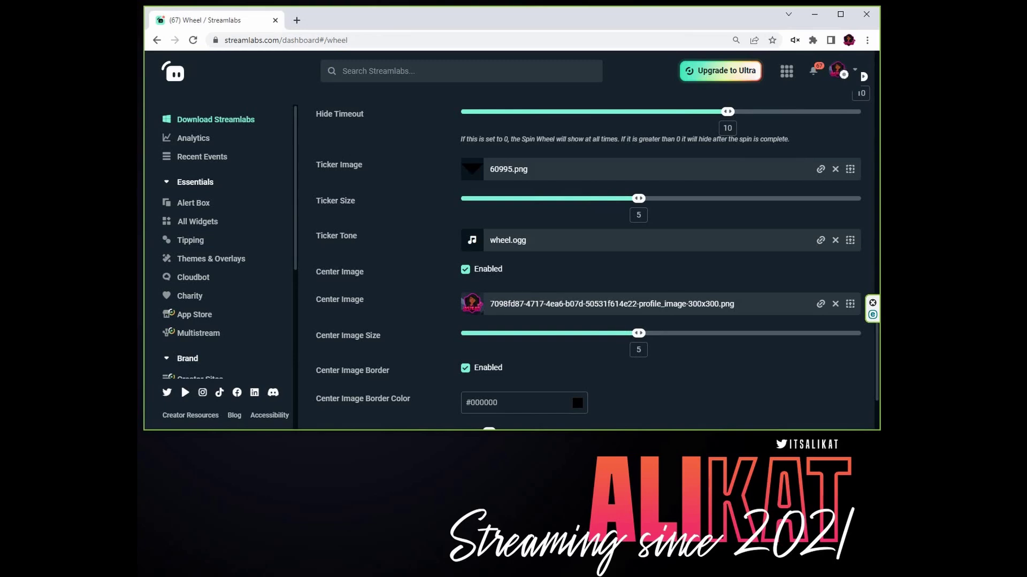
- Examine the Spin Wheel's categories, section weights, font, ticker and center image settings, and run a test spin
{"action": "scroll", "coordinate": [588, 251], "scroll_direction": "up", "scroll_amount": 15}
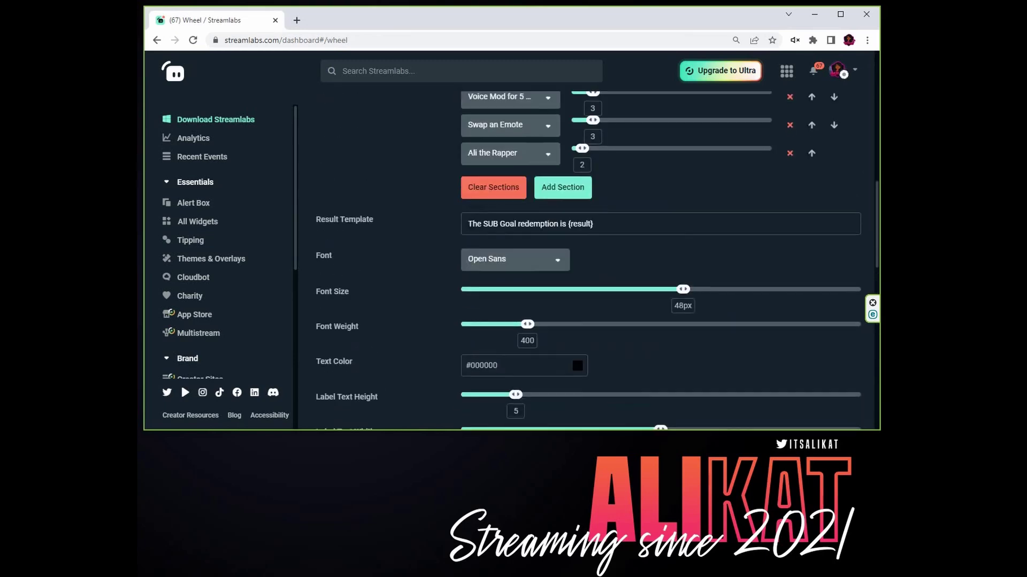
{"action": "scroll", "coordinate": [588, 252], "scroll_direction": "up", "scroll_amount": 12}
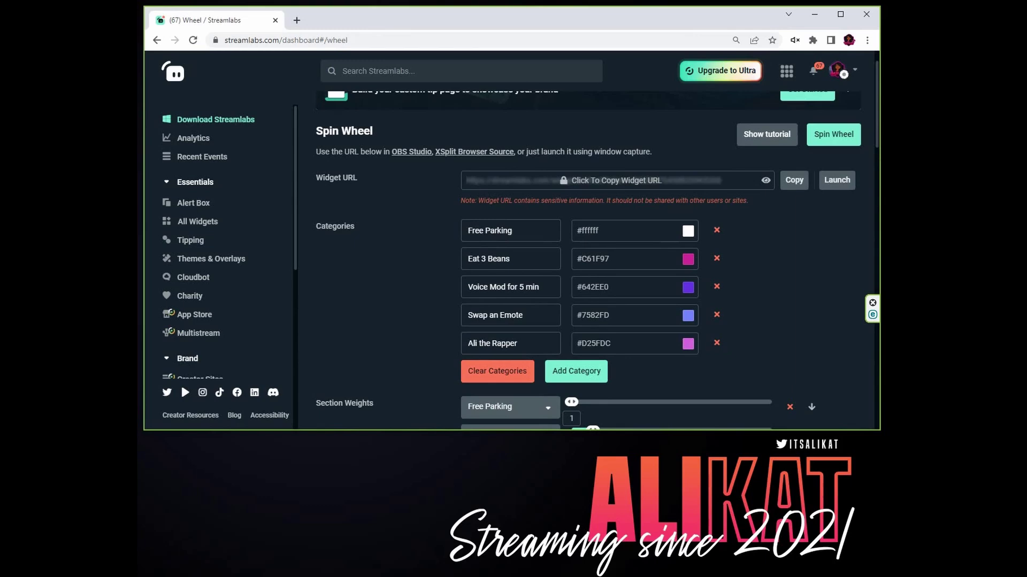
{"action": "scroll", "coordinate": [576, 310], "scroll_direction": "down", "scroll_amount": 1}
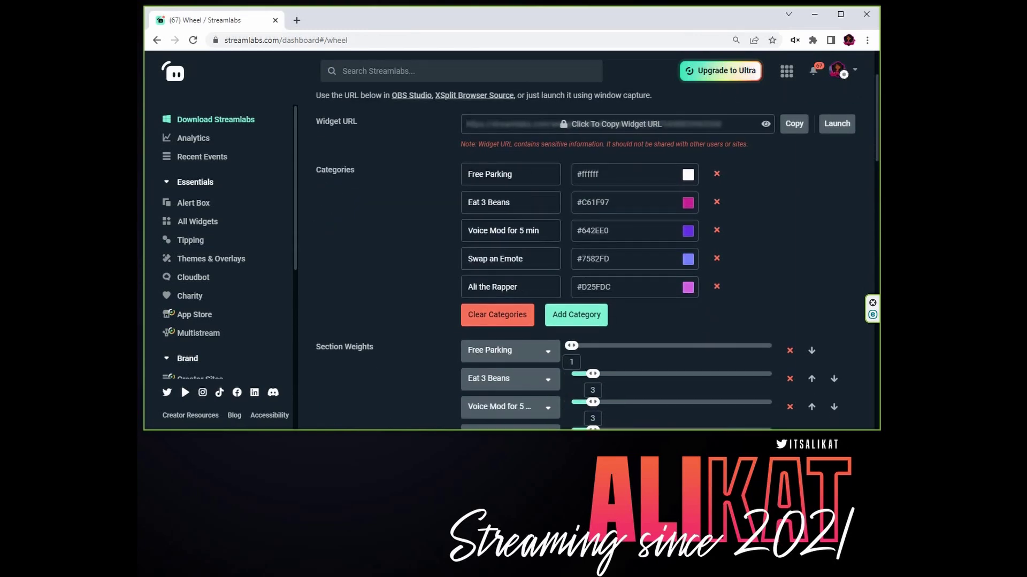
{"action": "scroll", "coordinate": [576, 311], "scroll_direction": "down", "scroll_amount": 1}
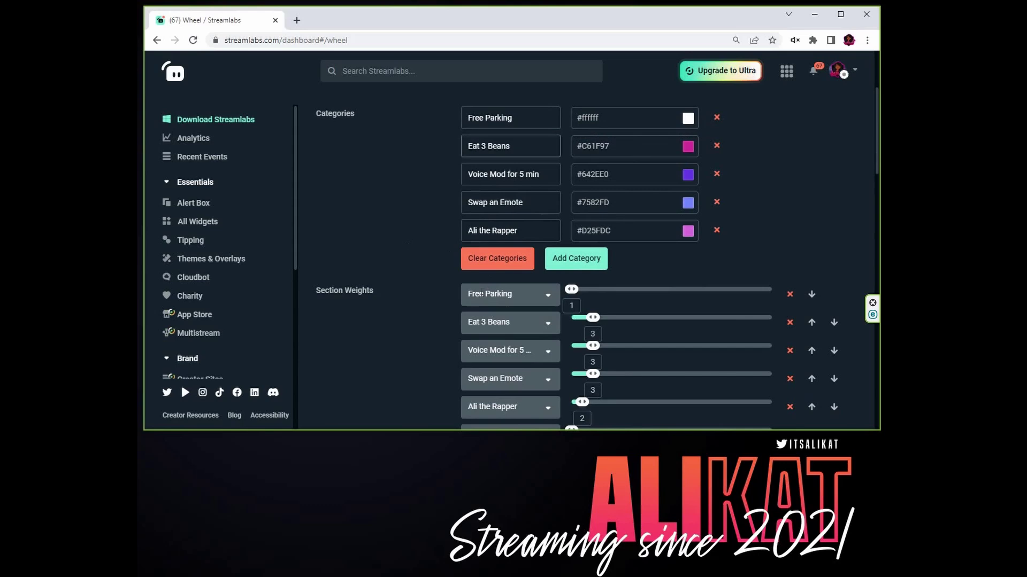
{"action": "scroll", "coordinate": [480, 293], "scroll_direction": "up", "scroll_amount": 3}
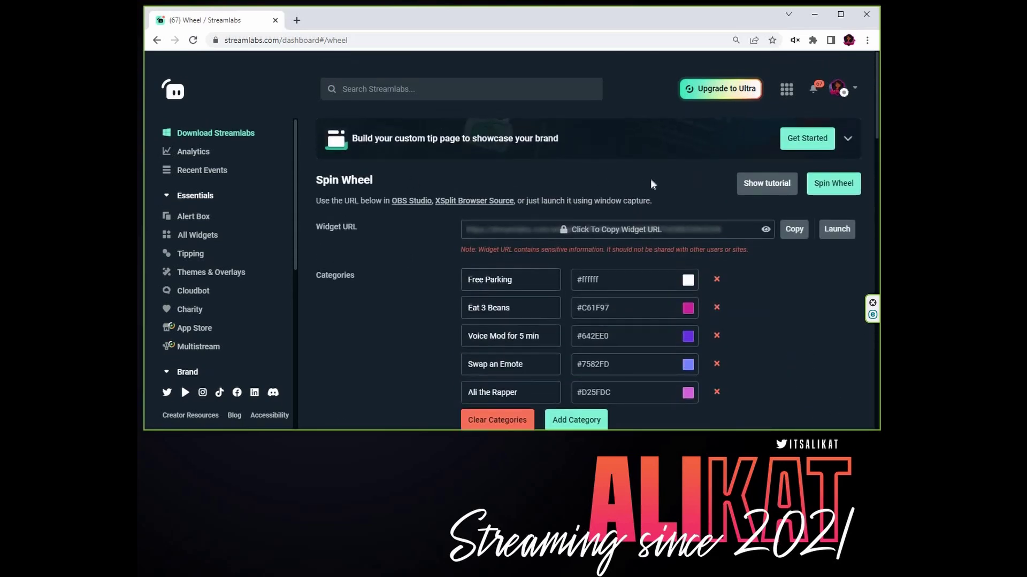
{"action": "scroll", "coordinate": [703, 341], "scroll_direction": "down", "scroll_amount": 10}
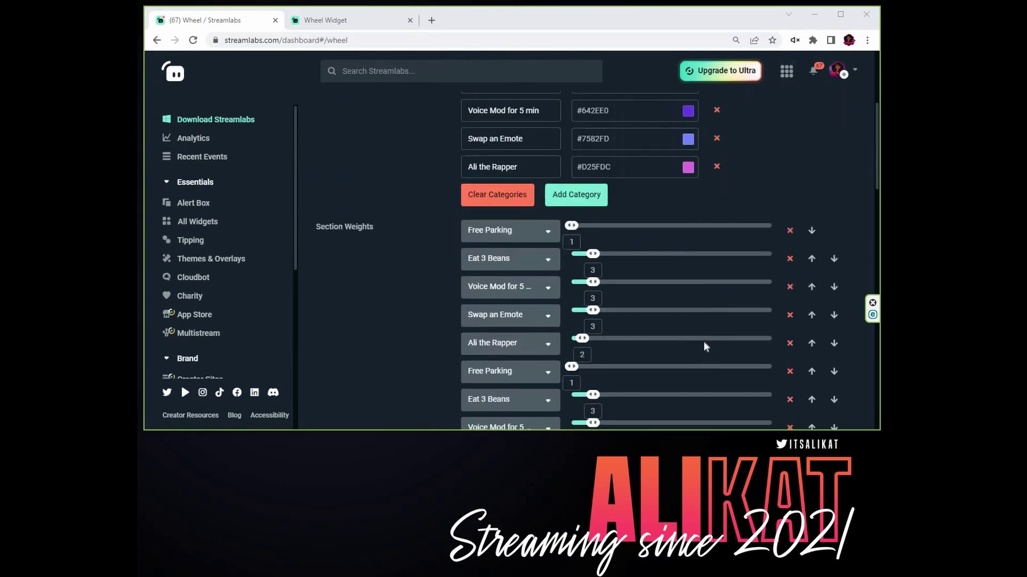
{"action": "scroll", "coordinate": [682, 364], "scroll_direction": "down", "scroll_amount": 3}
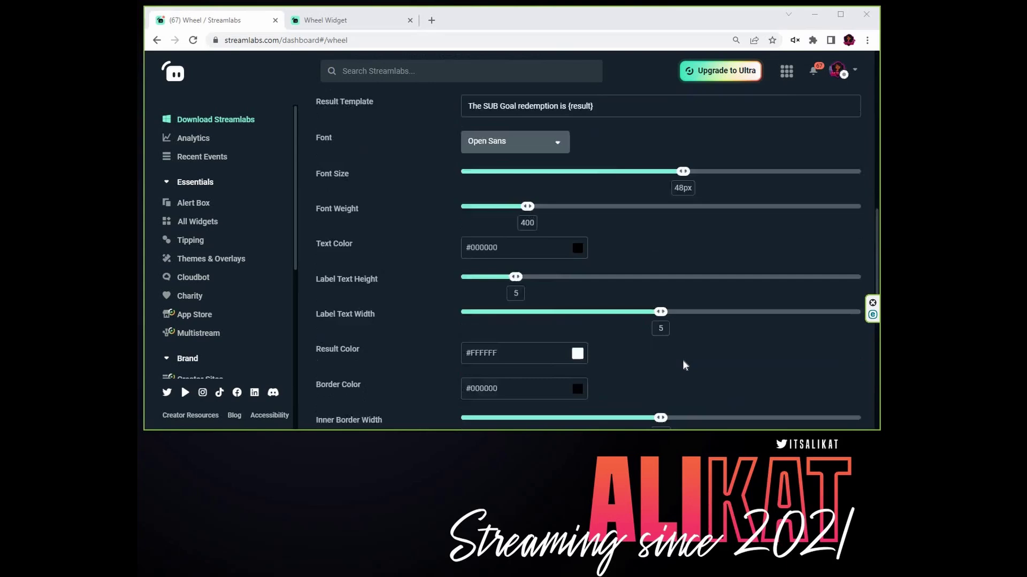
{"action": "scroll", "coordinate": [683, 361], "scroll_direction": "up", "scroll_amount": 15}
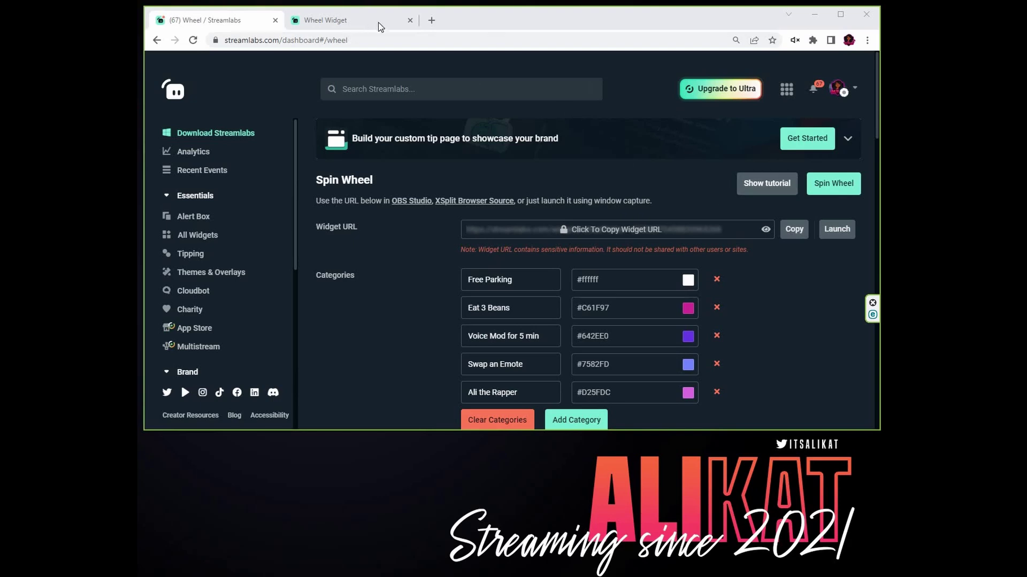
{"action": "left_click", "coordinate": [833, 184]}
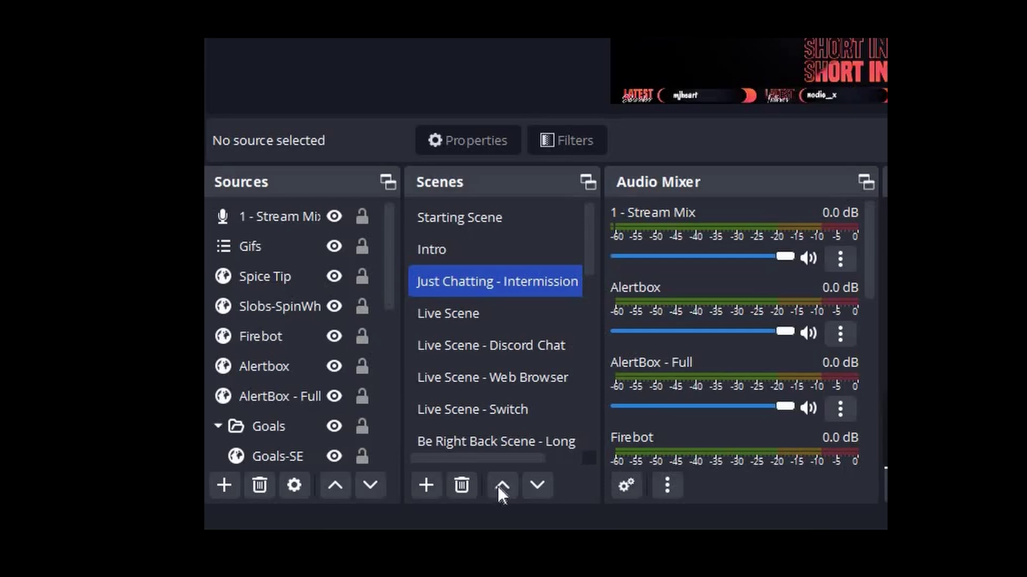
{"action": "left_click", "coordinate": [543, 451]}
{"action": "key", "text": "Up"}
{"action": "left_click", "coordinate": [575, 466]}
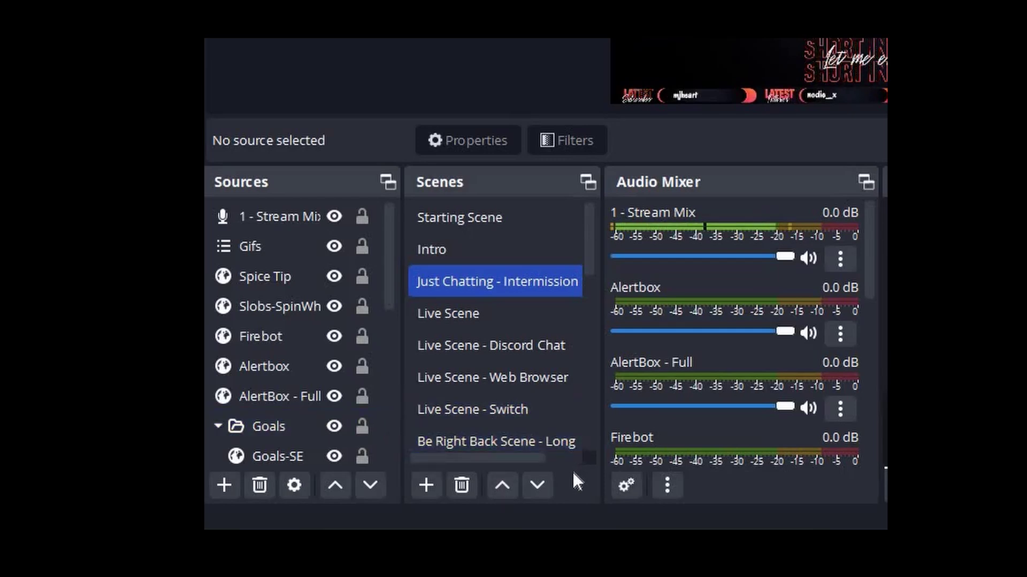
{"action": "left_click", "coordinate": [553, 448]}
{"action": "left_click", "coordinate": [550, 442], "text": "ctrl"}
{"action": "left_click", "coordinate": [549, 443]}
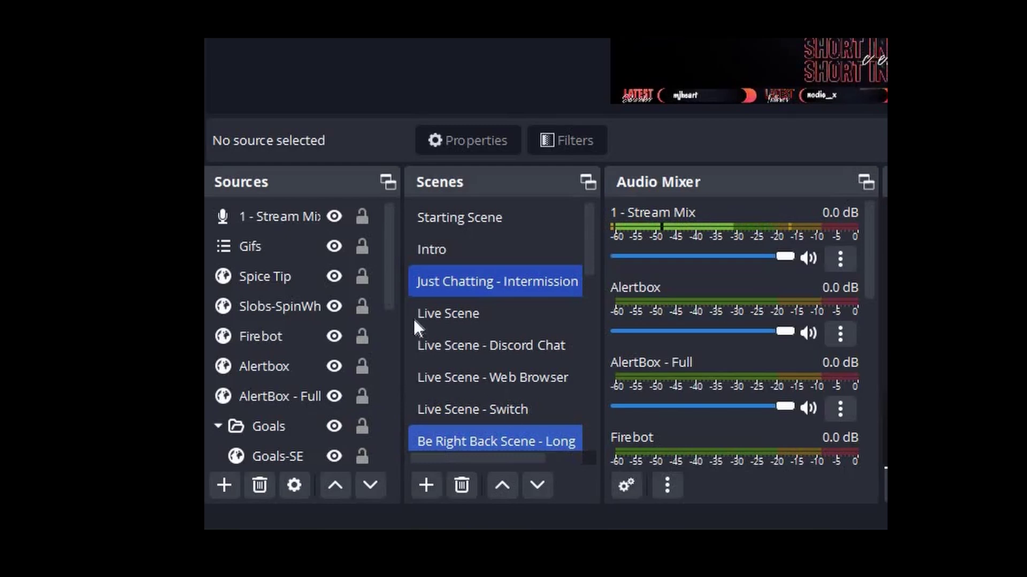
- Switch to OBS Studio and add a new Browser source named Spin to the Just Chatting - Intermission scene
{"action": "left_click", "coordinate": [450, 300]}
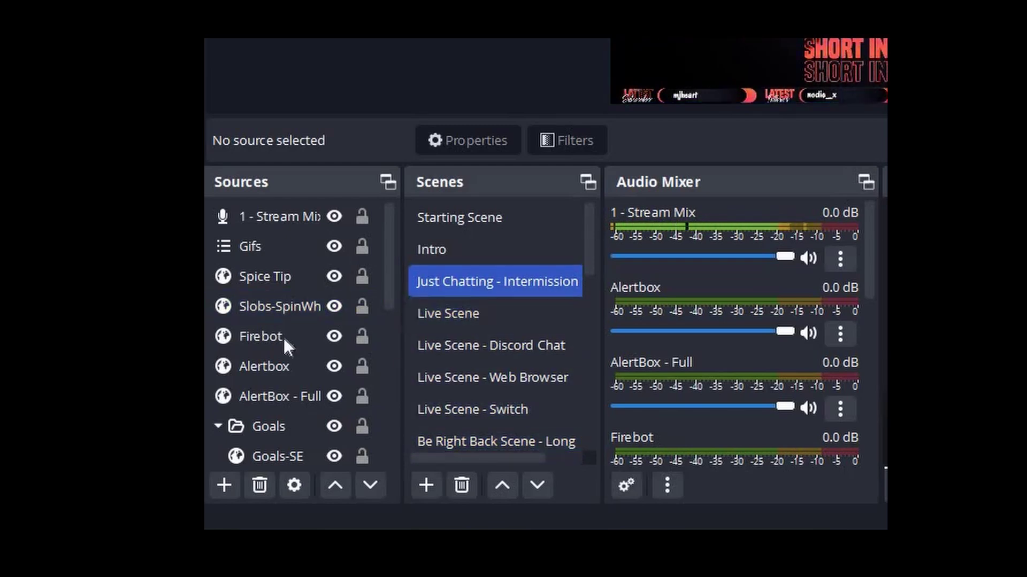
{"action": "left_click", "coordinate": [239, 303]}
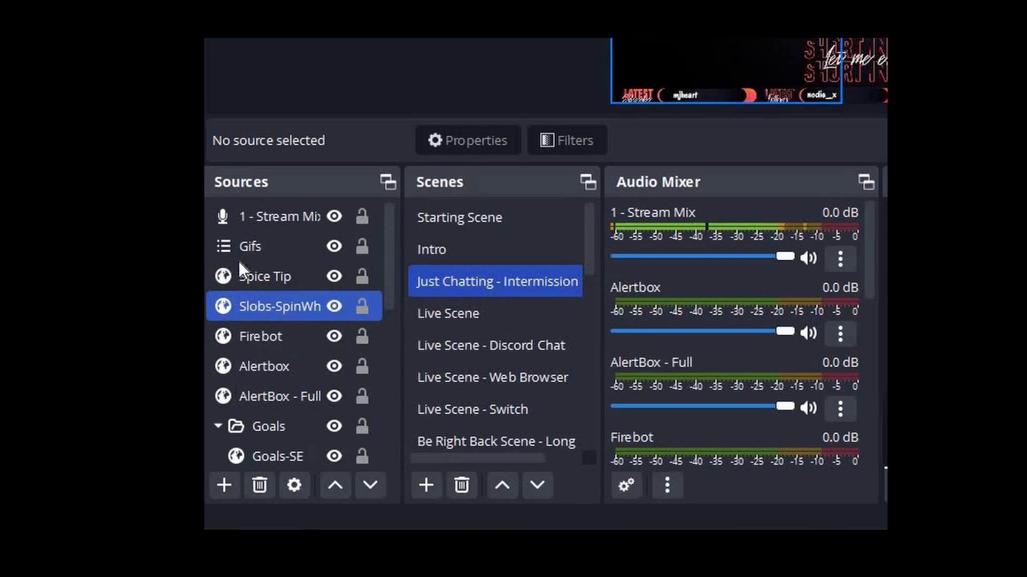
{"action": "left_click", "coordinate": [219, 451]}
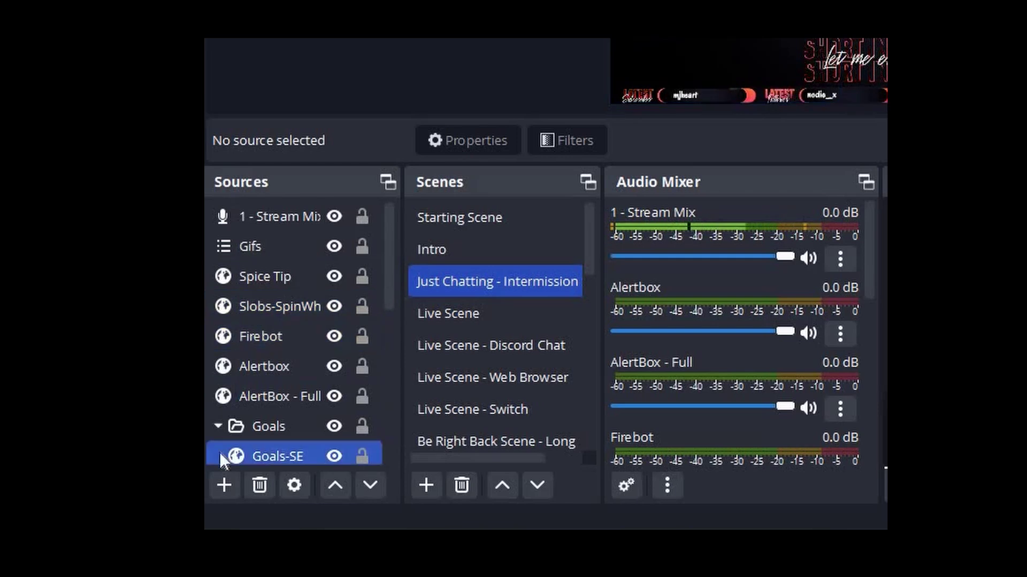
{"action": "left_click", "coordinate": [222, 486]}
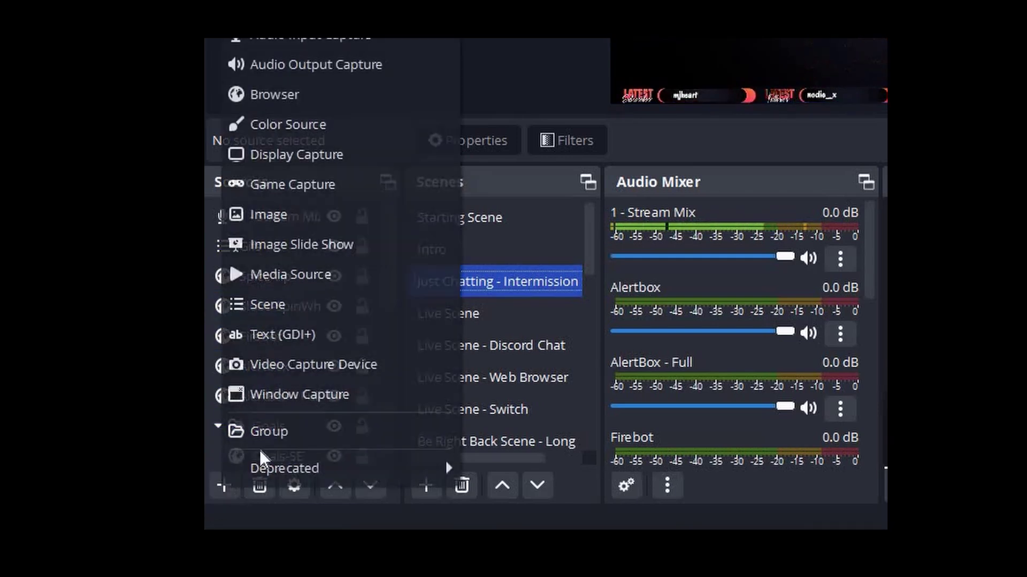
{"action": "left_click", "coordinate": [282, 99]}
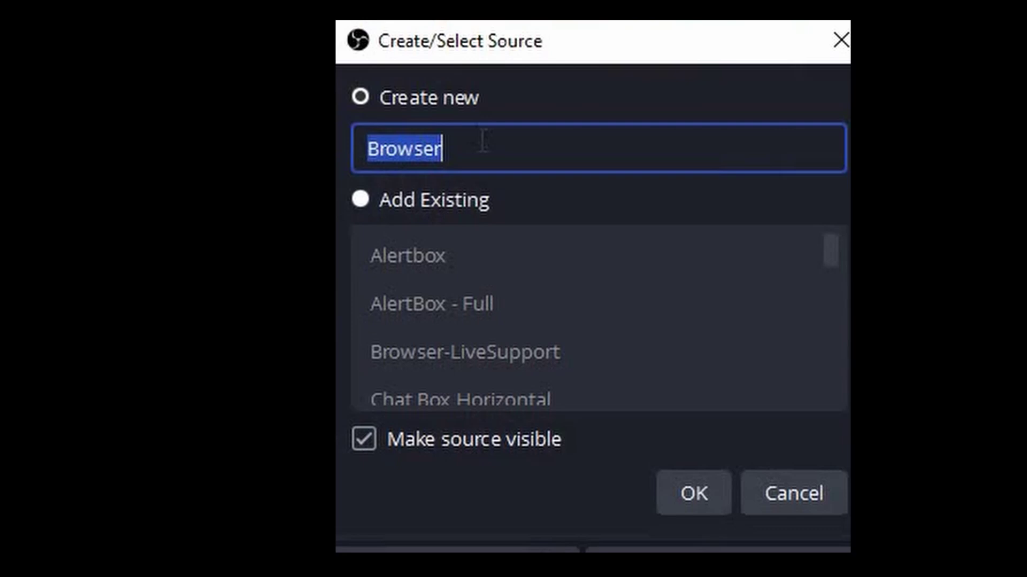
{"action": "type", "text": "Spin"}
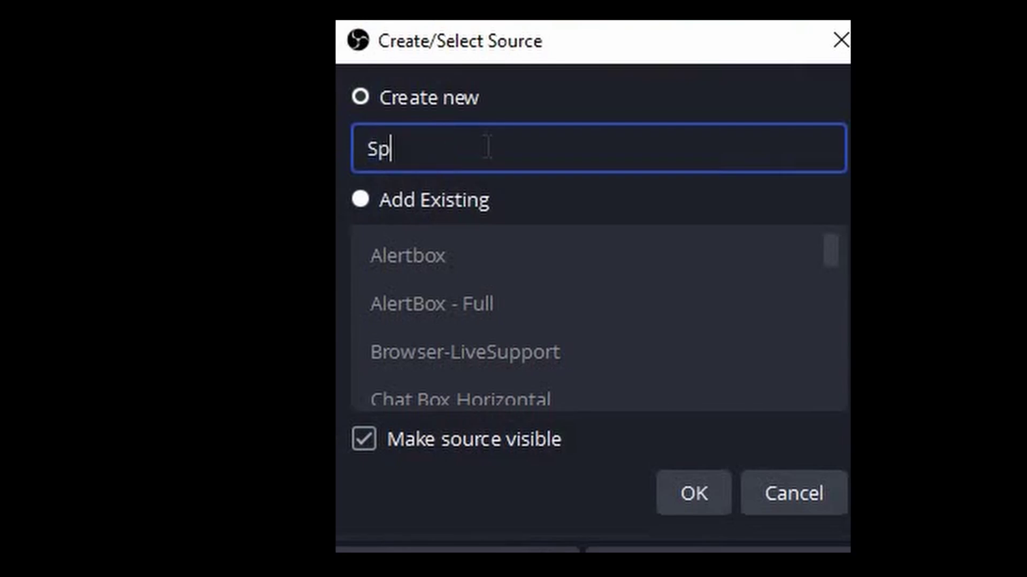
{"action": "left_click", "coordinate": [681, 493]}
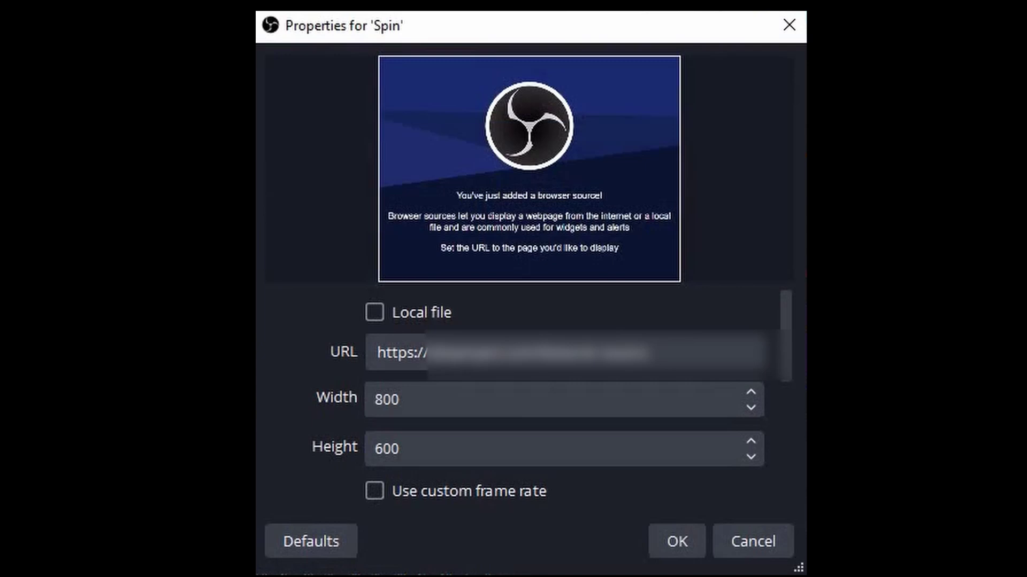
- Replace the Spin source's URL with the copied Spin Wheel widget URL and accept the properties
{"action": "left_click", "coordinate": [319, 351]}
{"action": "key", "text": "ctrl+a"}
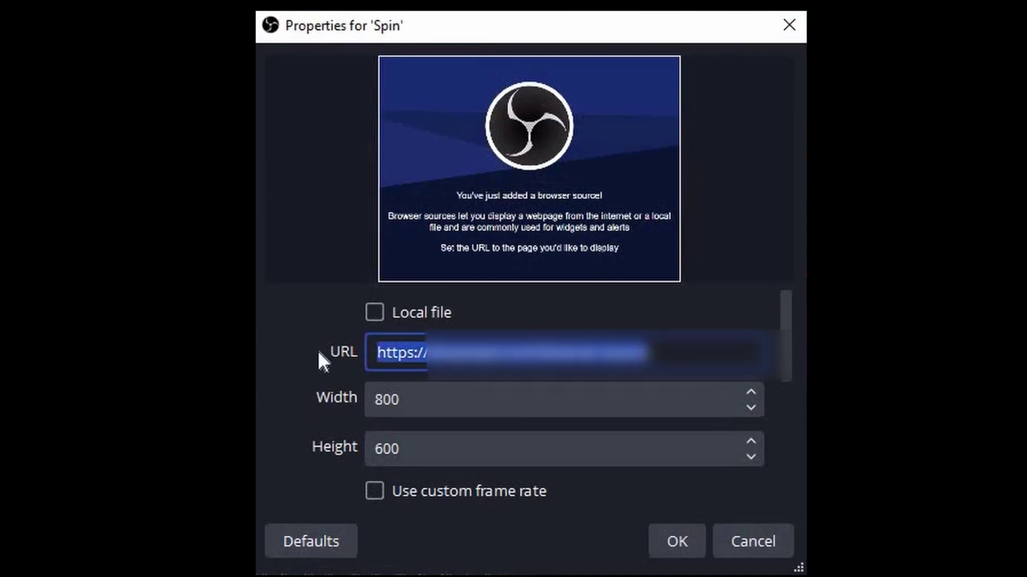
{"action": "key", "text": "ctrl+v"}
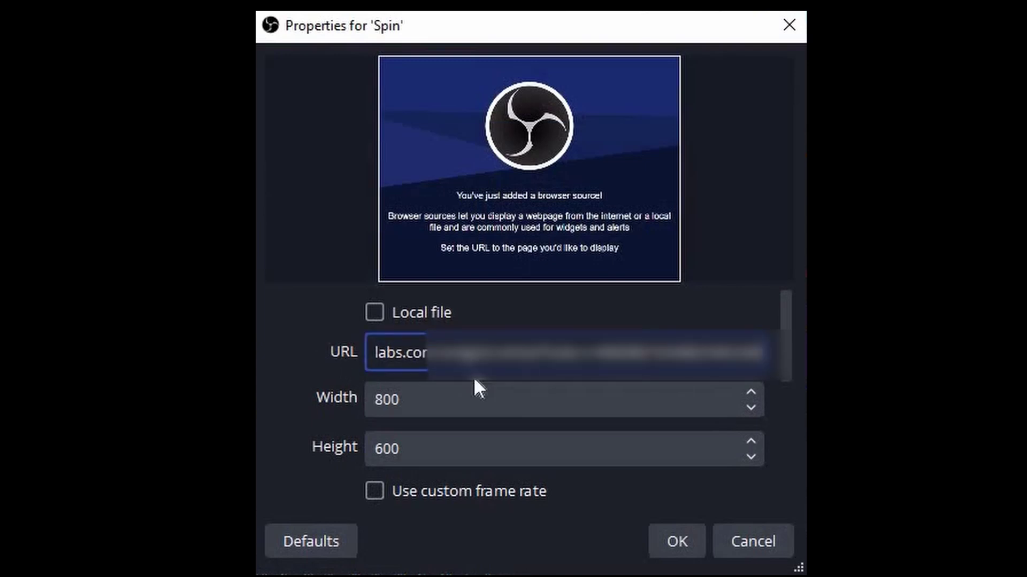
{"action": "left_click", "coordinate": [669, 538]}
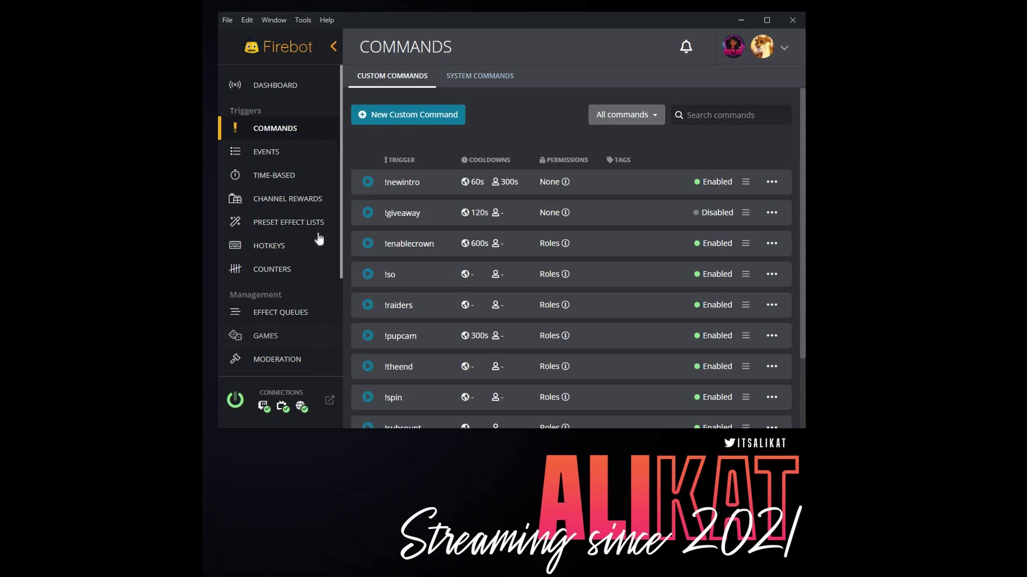
- Switch to Firebot, open its Integrations settings and check that Streamlabs is linked and connected
{"action": "scroll", "coordinate": [303, 291], "scroll_direction": "down", "scroll_amount": 3}
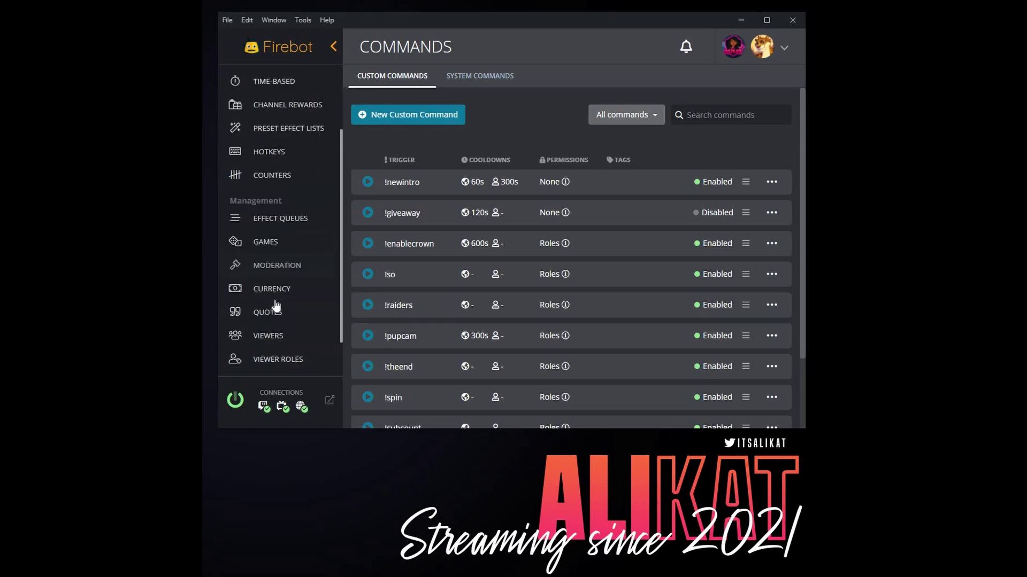
{"action": "left_click", "coordinate": [270, 362]}
{"action": "scroll", "coordinate": [449, 328], "scroll_direction": "down", "scroll_amount": 3}
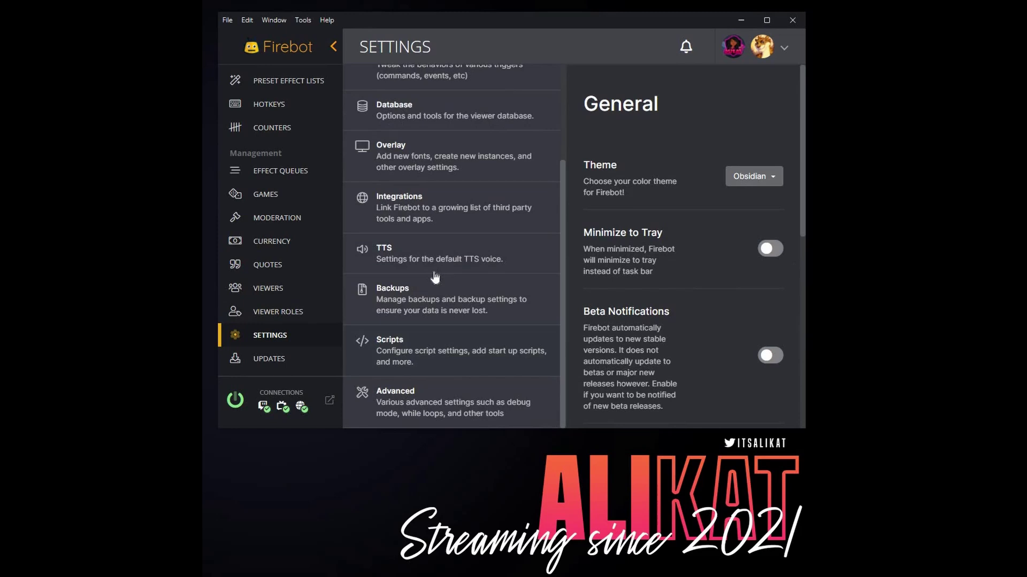
{"action": "scroll", "coordinate": [449, 273], "scroll_direction": "up", "scroll_amount": 2}
{"action": "left_click", "coordinate": [450, 263]}
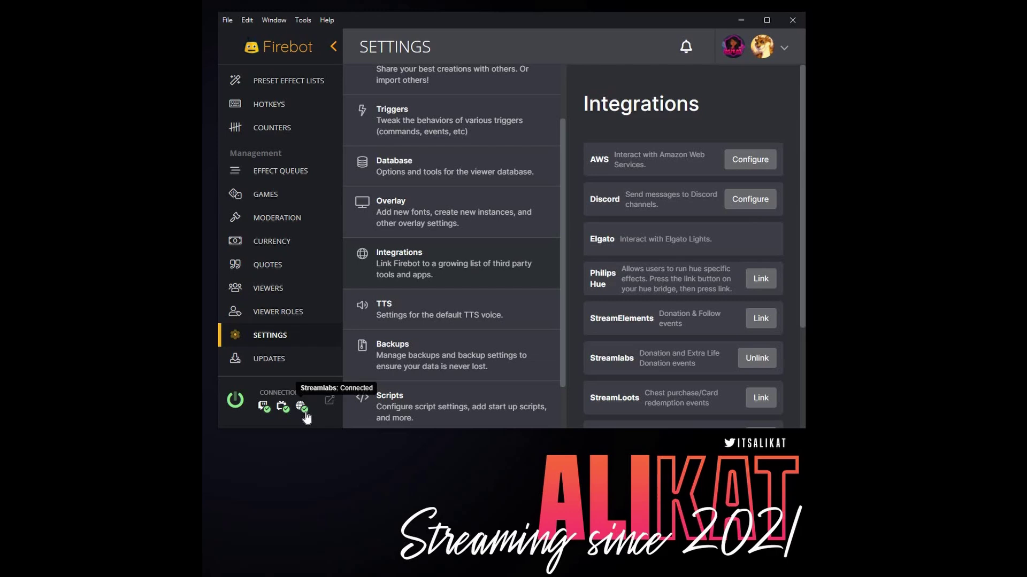
{"action": "left_click", "coordinate": [238, 404]}
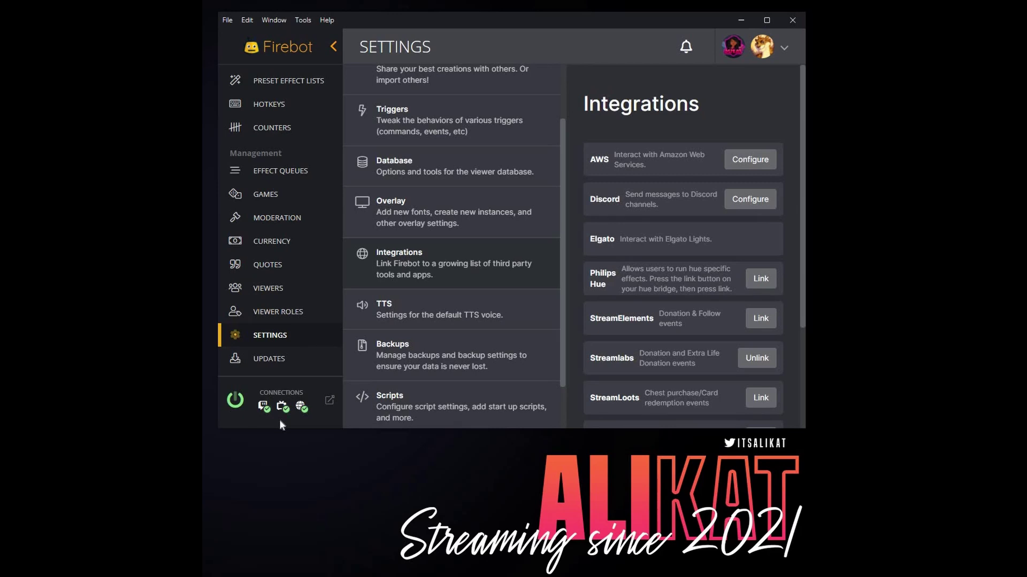
- Start a new custom command with the trigger !spinner
{"action": "scroll", "coordinate": [288, 265], "scroll_direction": "up", "scroll_amount": 3}
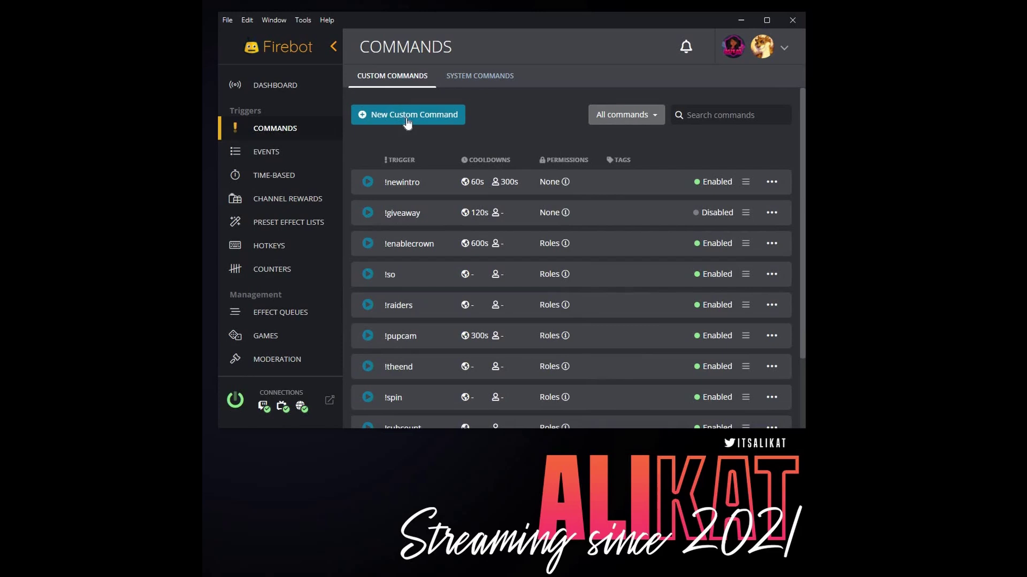
{"action": "left_click", "coordinate": [433, 118]}
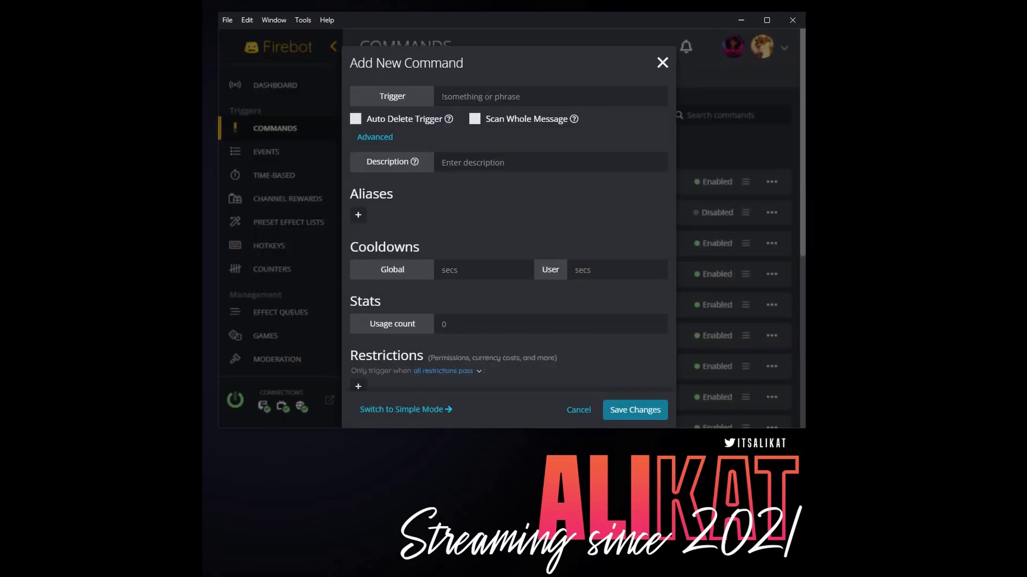
{"action": "left_click", "coordinate": [535, 97]}
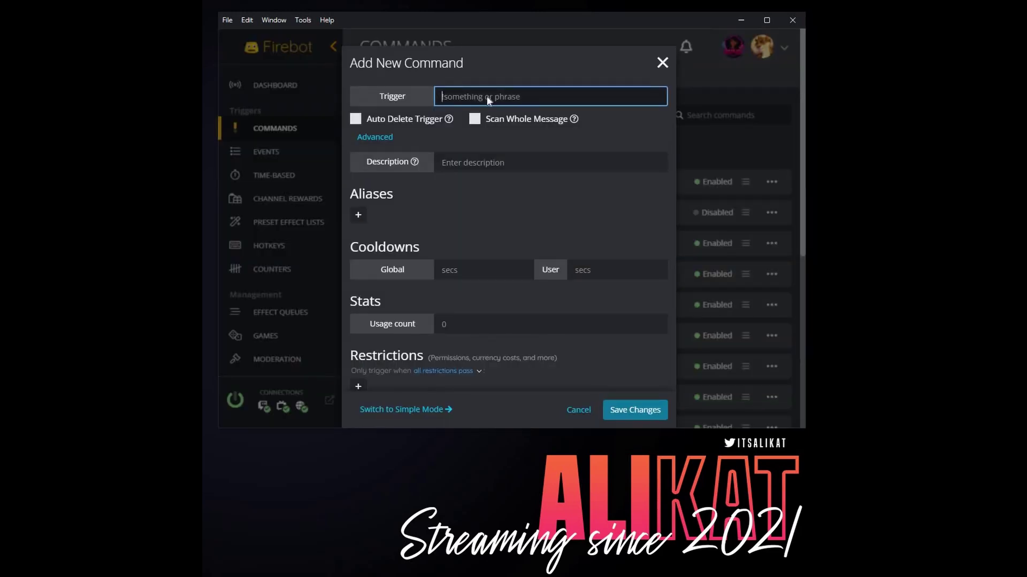
{"action": "type", "text": "!spinner"}
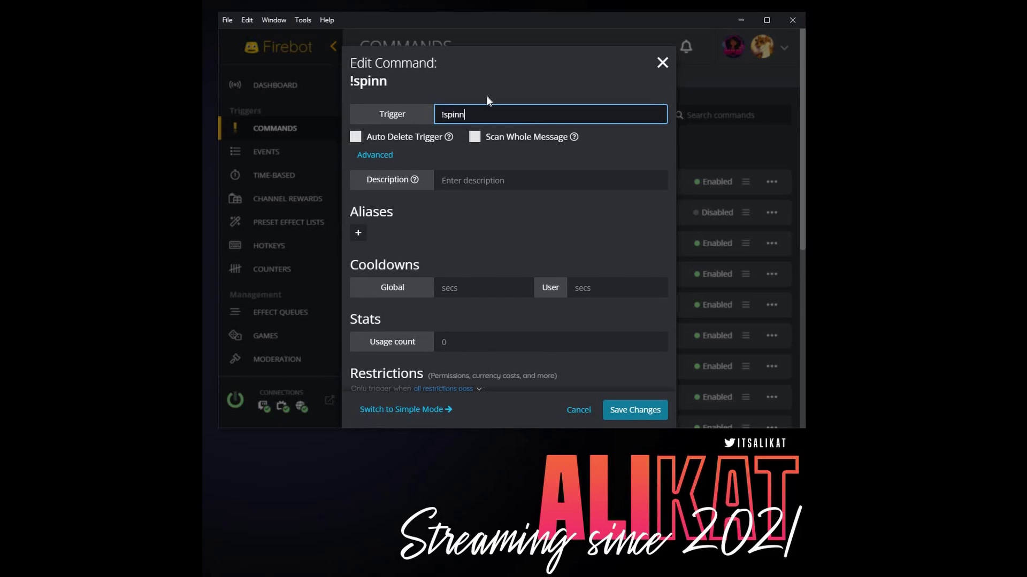
- Add a Permissions restriction to the !spinner command
{"action": "scroll", "coordinate": [417, 219], "scroll_direction": "down", "scroll_amount": 4}
{"action": "scroll", "coordinate": [417, 219], "scroll_direction": "up", "scroll_amount": 3}
{"action": "scroll", "coordinate": [444, 214], "scroll_direction": "up", "scroll_amount": 2}
{"action": "scroll", "coordinate": [520, 217], "scroll_direction": "down", "scroll_amount": 3}
{"action": "scroll", "coordinate": [372, 241], "scroll_direction": "down", "scroll_amount": 2}
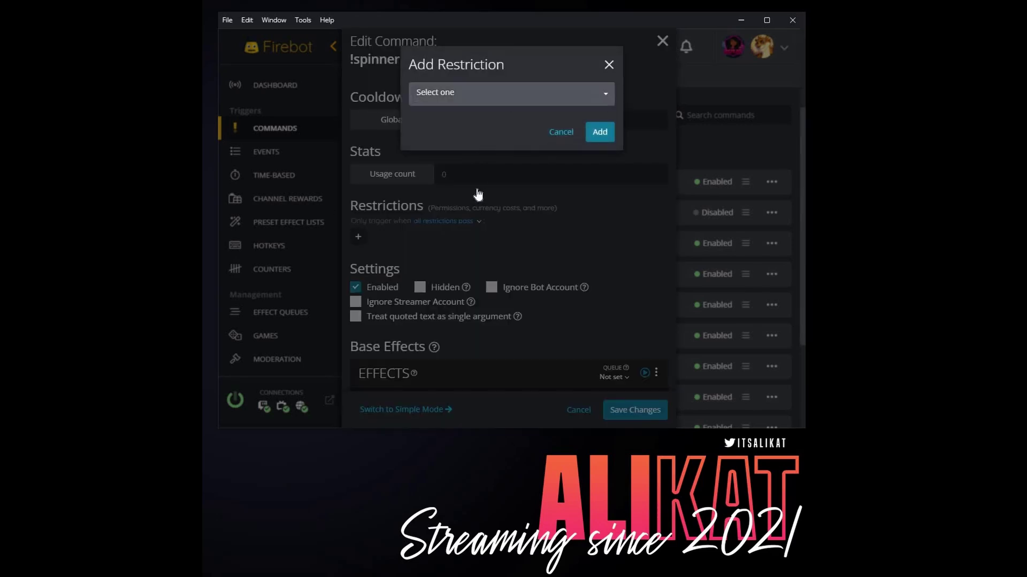
{"action": "scroll", "coordinate": [482, 239], "scroll_direction": "down", "scroll_amount": 4}
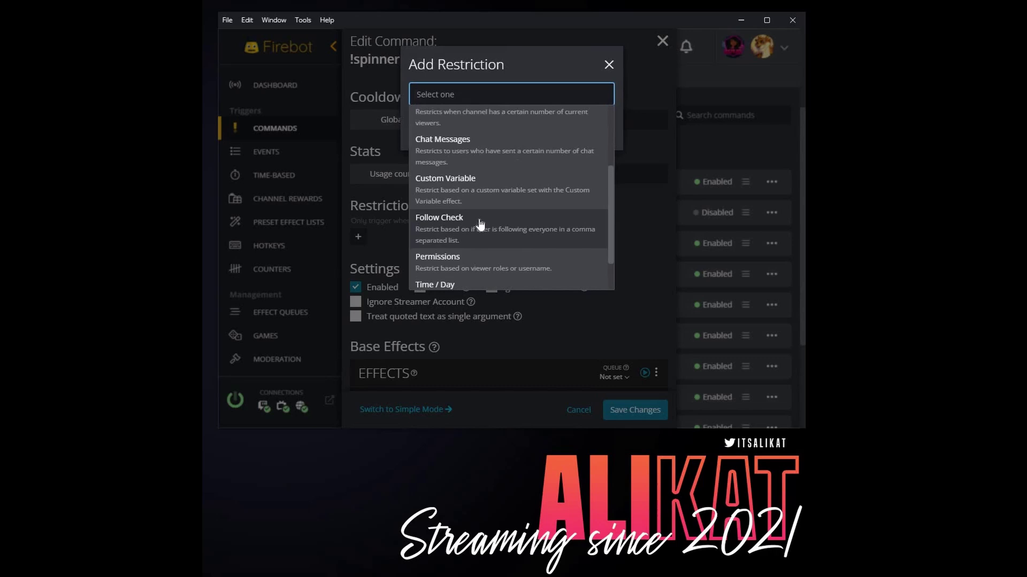
{"action": "left_click", "coordinate": [482, 215]}
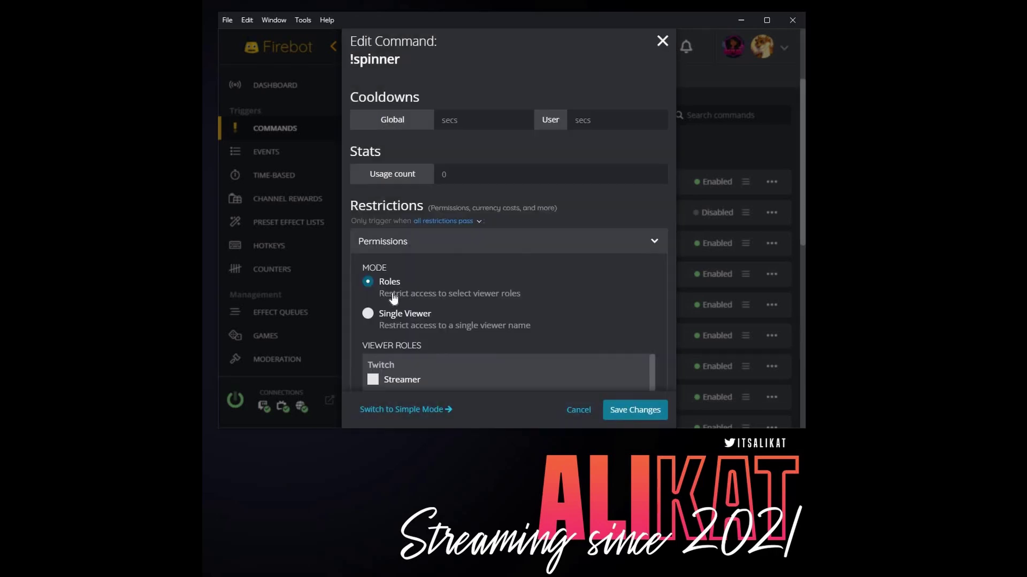
- Restrict the !spinner command to the Streamer viewer role and save the command
{"action": "scroll", "coordinate": [477, 290], "scroll_direction": "down", "scroll_amount": 3}
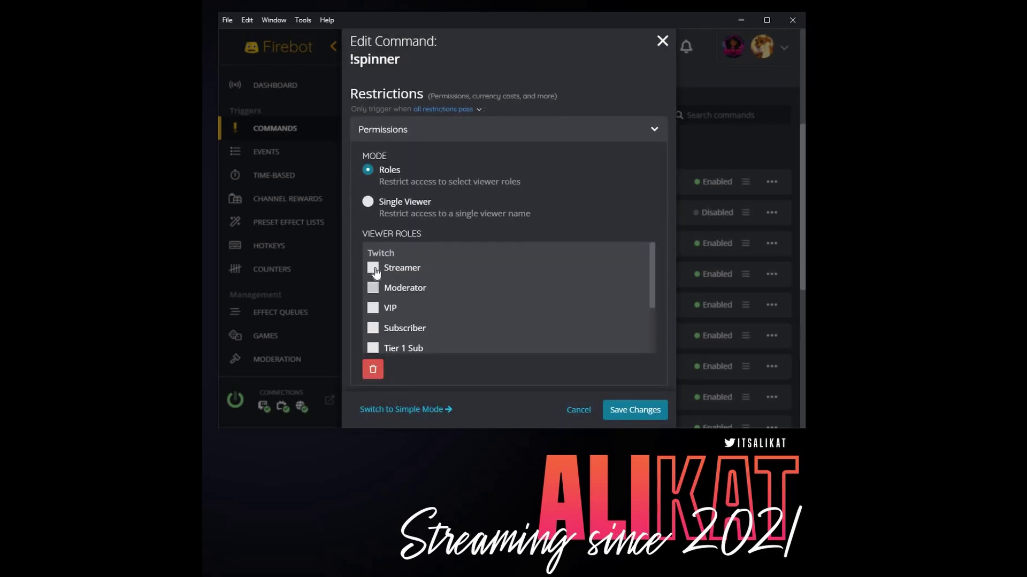
{"action": "left_click", "coordinate": [373, 268]}
{"action": "scroll", "coordinate": [636, 325], "scroll_direction": "down", "scroll_amount": 3}
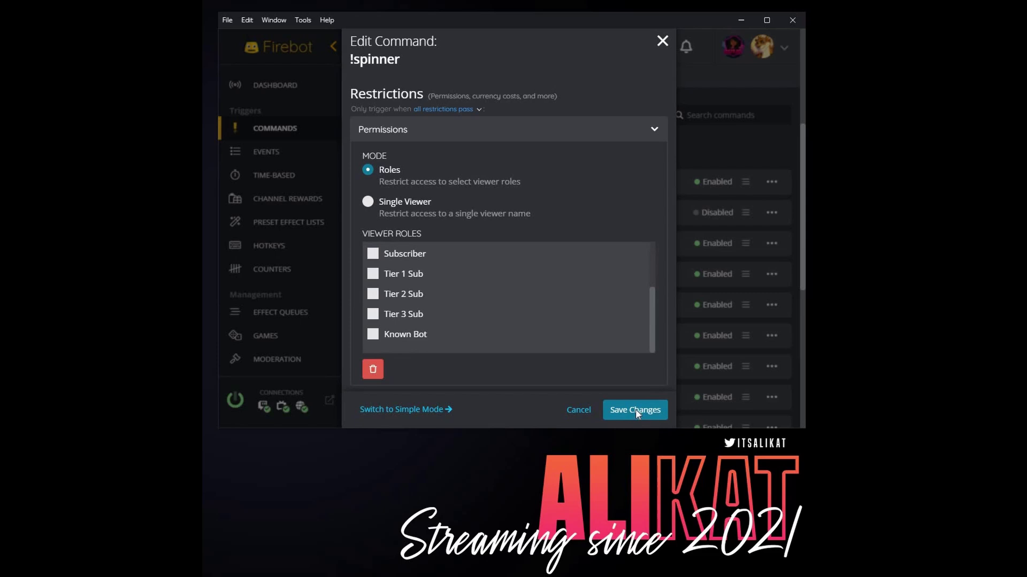
{"action": "left_click", "coordinate": [618, 410]}
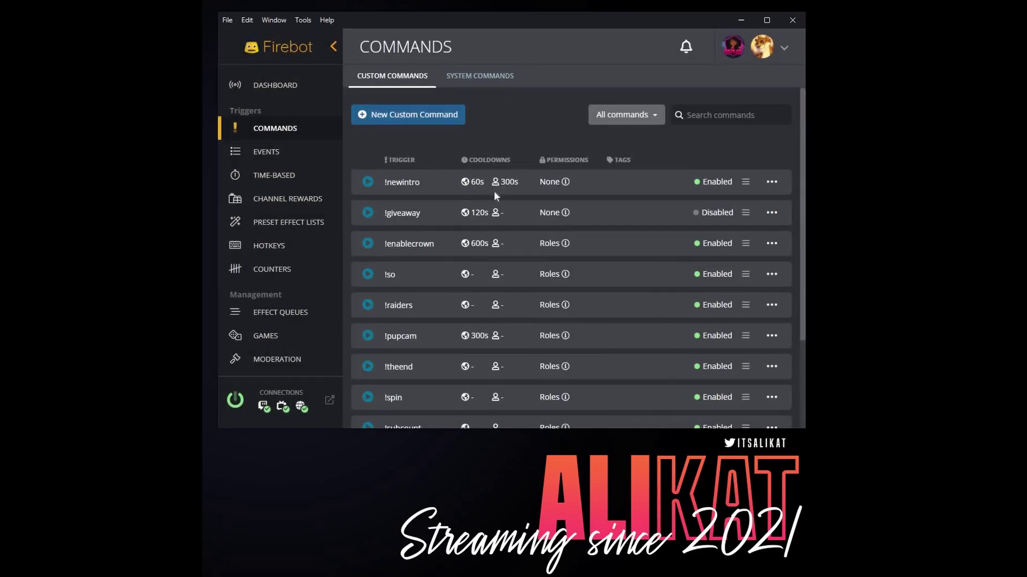
- Reopen the !spinner command, add the Spin The Wheel effect to its base effects, and save the changes
{"action": "scroll", "coordinate": [524, 315], "scroll_direction": "down", "scroll_amount": 3}
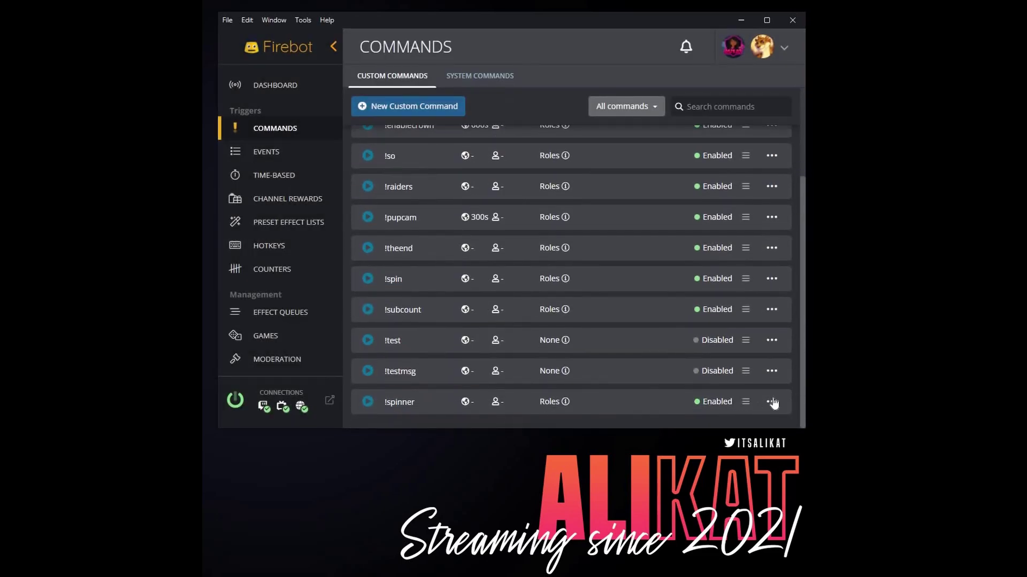
{"action": "right_click", "coordinate": [708, 341]}
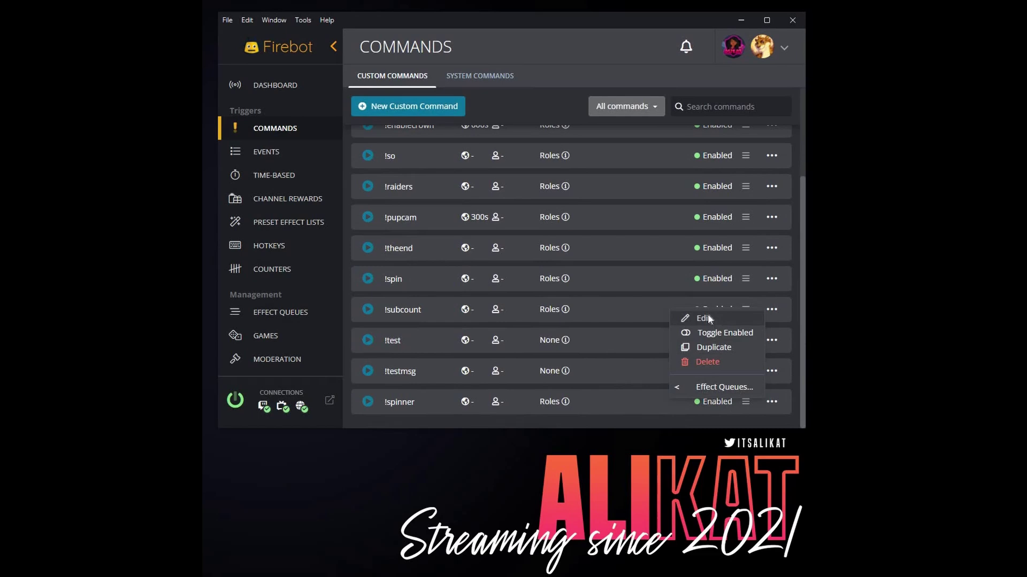
{"action": "left_click", "coordinate": [704, 318]}
{"action": "scroll", "coordinate": [449, 215], "scroll_direction": "down", "scroll_amount": 5}
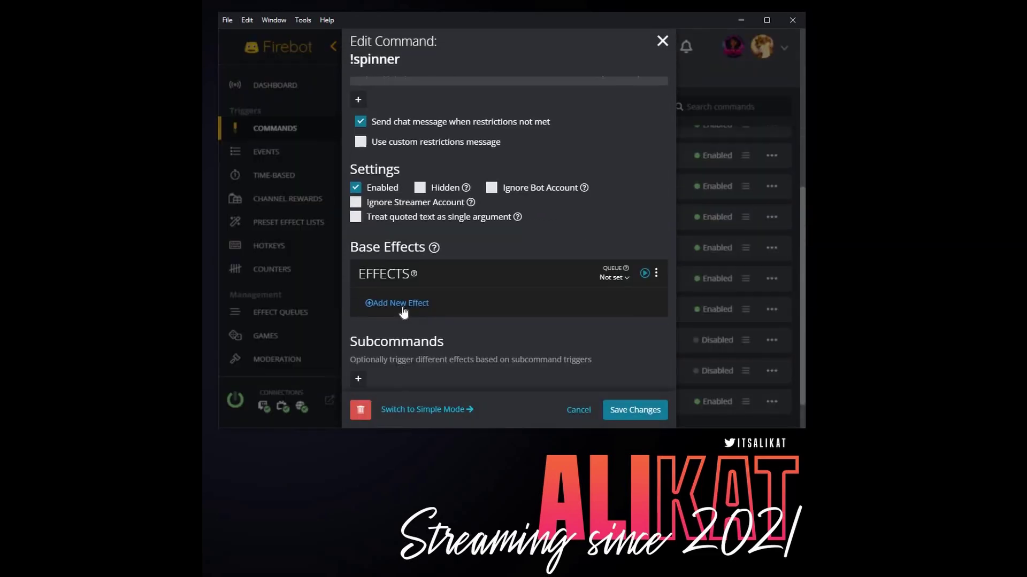
{"action": "left_click", "coordinate": [405, 308]}
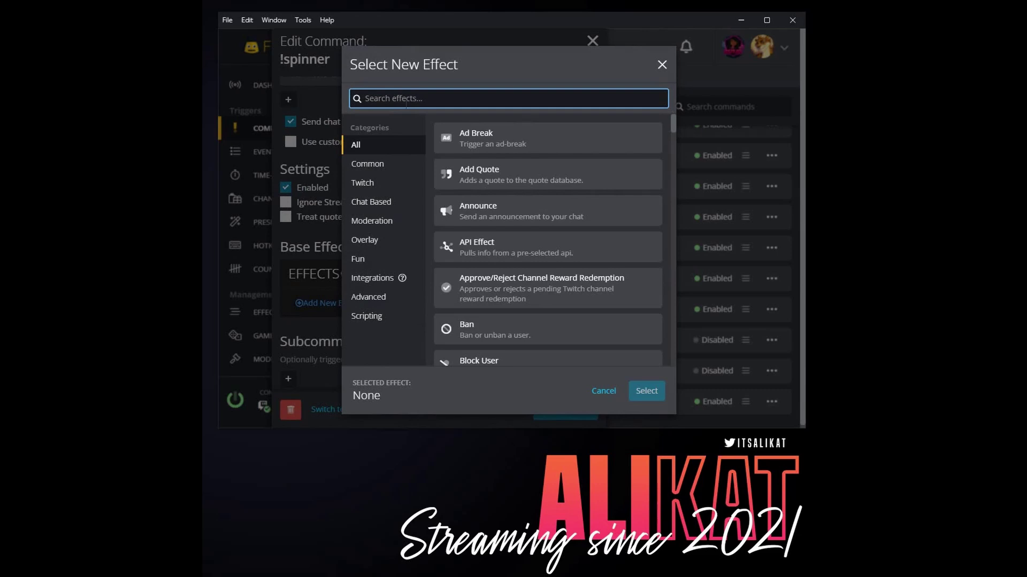
{"action": "type", "text": "spin"}
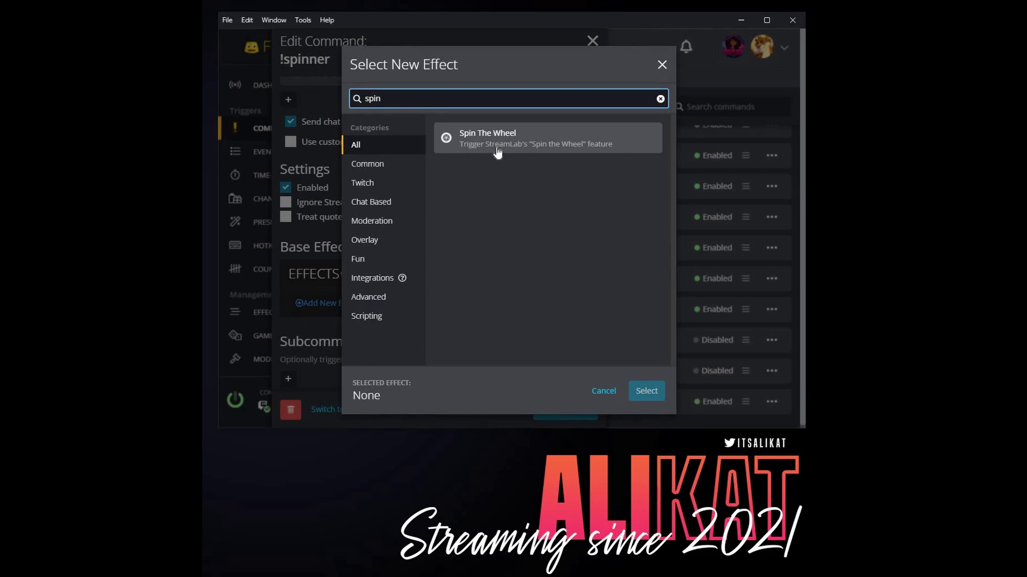
{"action": "left_click", "coordinate": [524, 149]}
{"action": "left_click", "coordinate": [645, 390]}
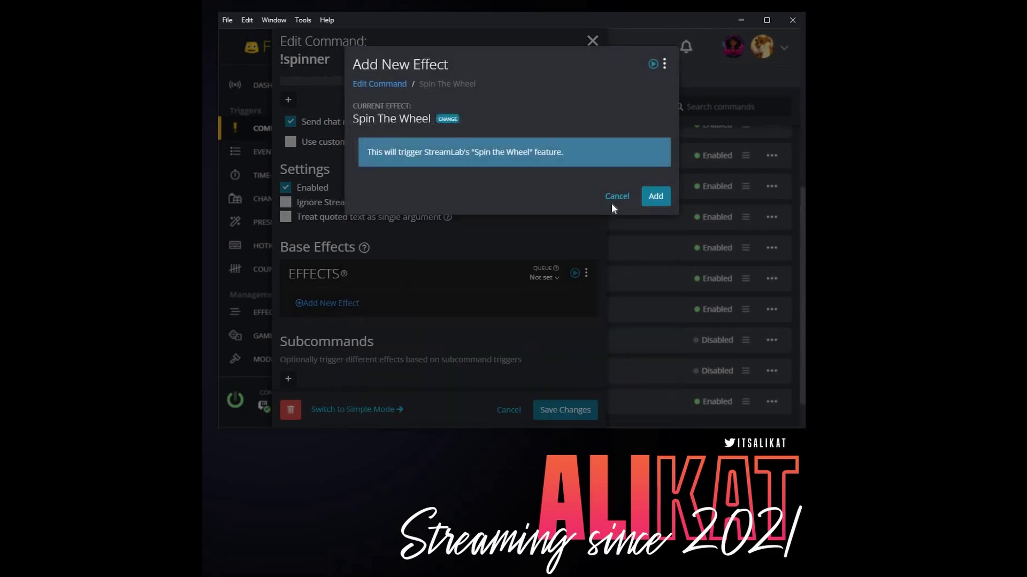
{"action": "left_click", "coordinate": [653, 196]}
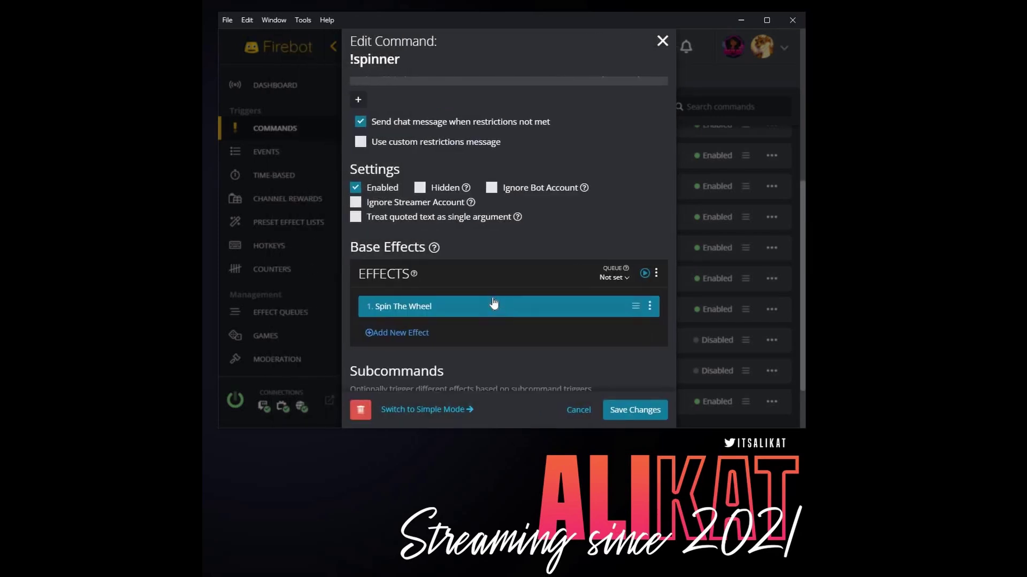
{"action": "scroll", "coordinate": [367, 361], "scroll_direction": "down", "scroll_amount": 2}
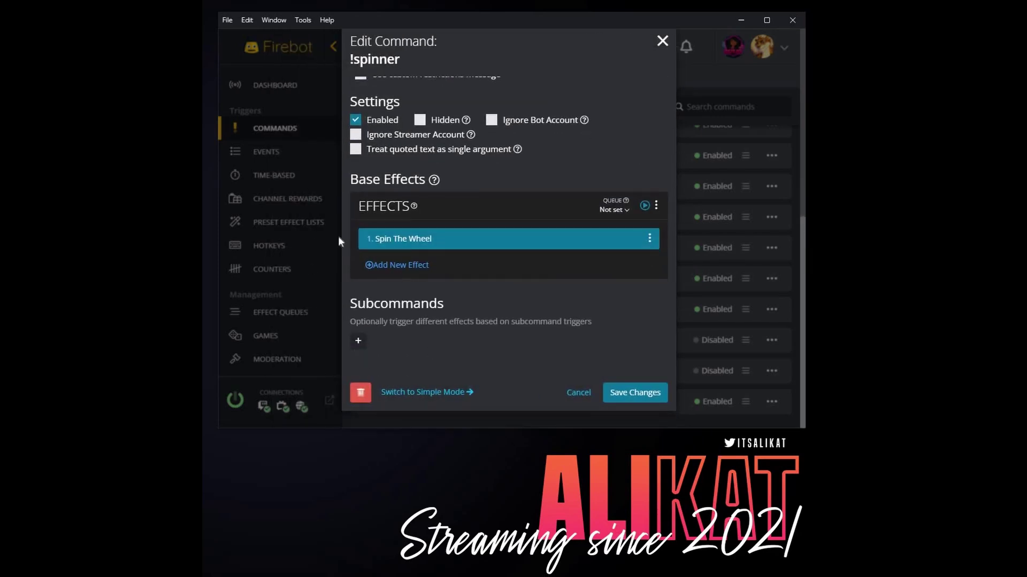
{"action": "left_click", "coordinate": [629, 393]}
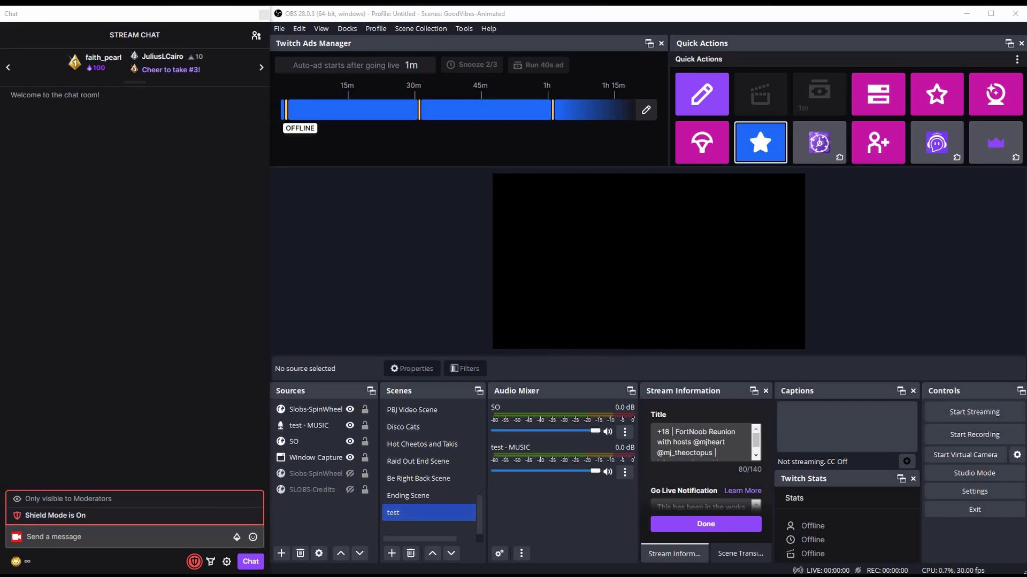
- Switch to OBS and send !spinner in the stream chat to test the wheel
{"action": "left_click", "coordinate": [91, 538]}
{"action": "type", "text": "I"}
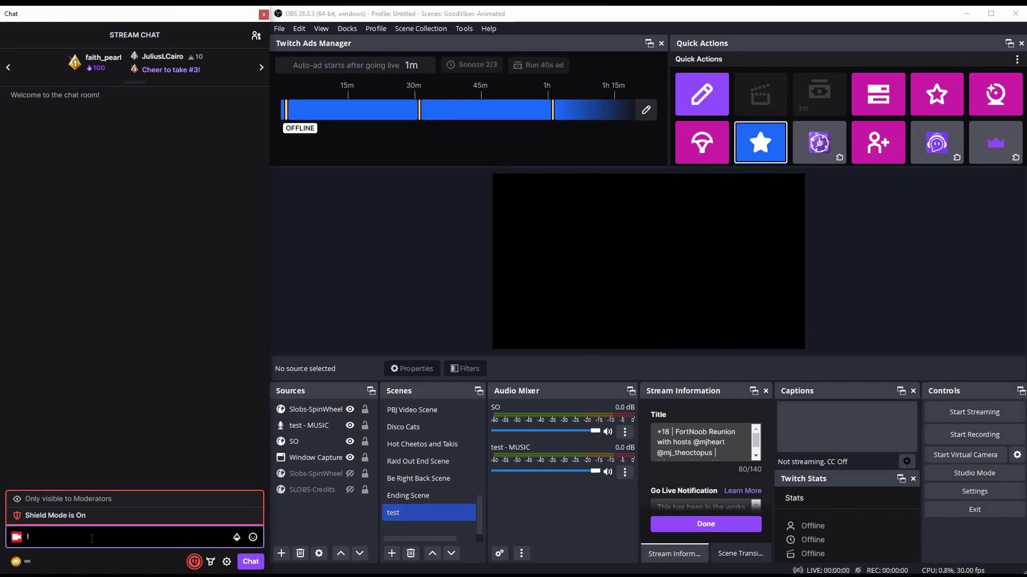
{"action": "type", "text": "spinner"}
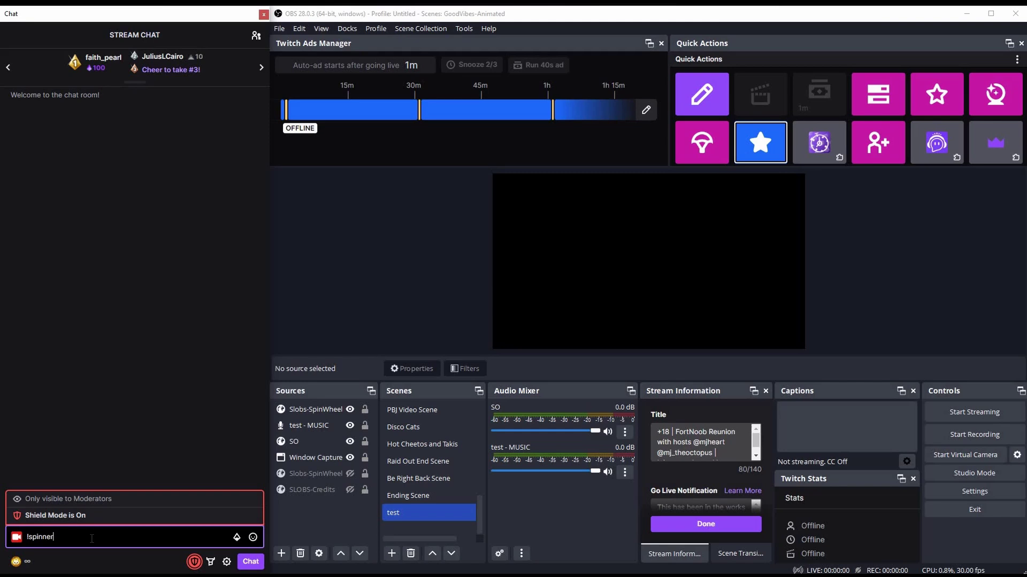
{"action": "key", "text": "Return"}
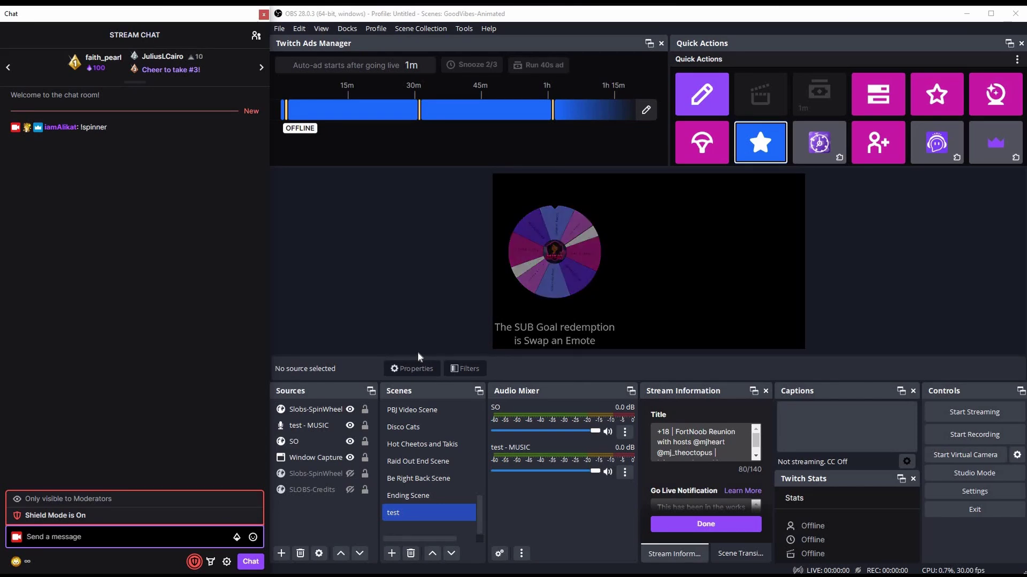
- Switch to Discord, look through the messages in the streaming-tech-help channel, and return to OBS
{"action": "key", "text": "alt+Tab"}
{"action": "scroll", "coordinate": [176, 137], "scroll_direction": "down", "scroll_amount": 6}
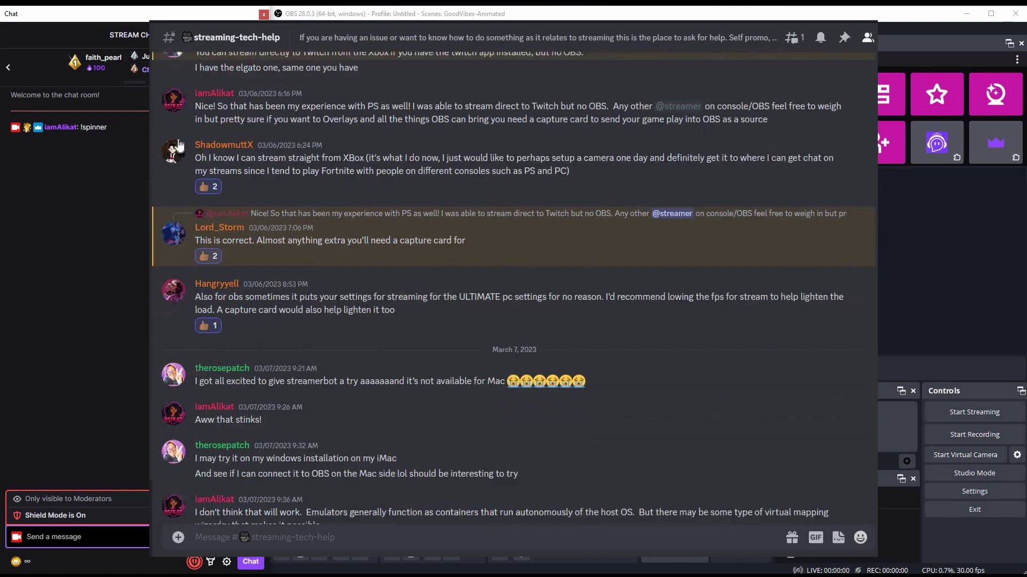
{"action": "scroll", "coordinate": [180, 145], "scroll_direction": "down", "scroll_amount": 7}
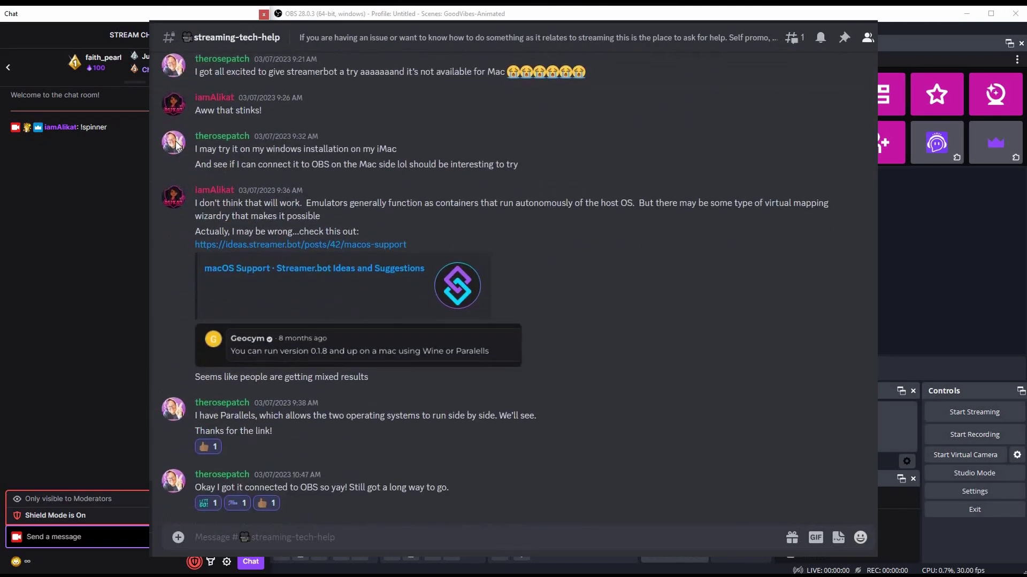
{"action": "scroll", "coordinate": [172, 142], "scroll_direction": "down", "scroll_amount": 11}
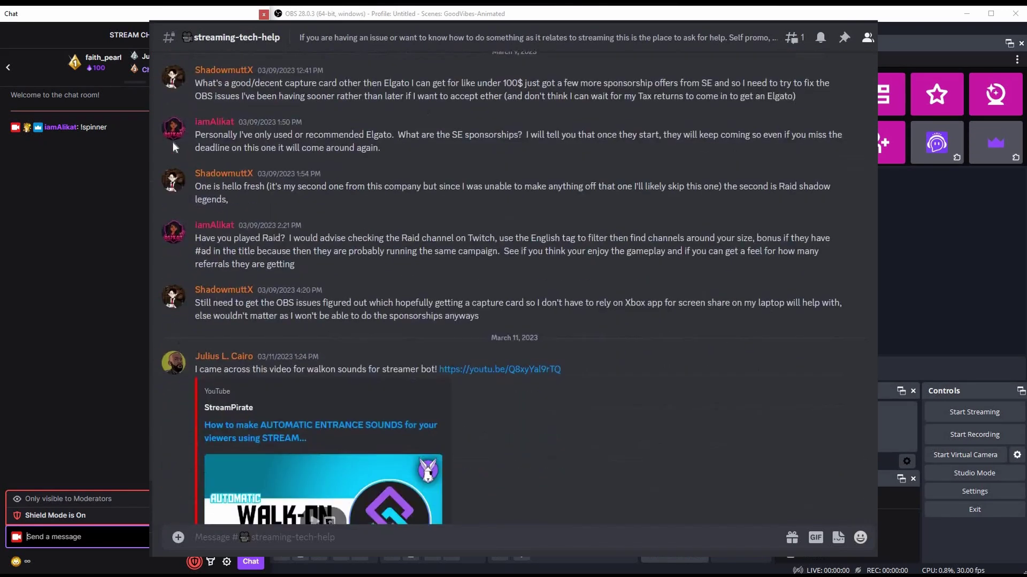
{"action": "scroll", "coordinate": [170, 140], "scroll_direction": "down", "scroll_amount": 13}
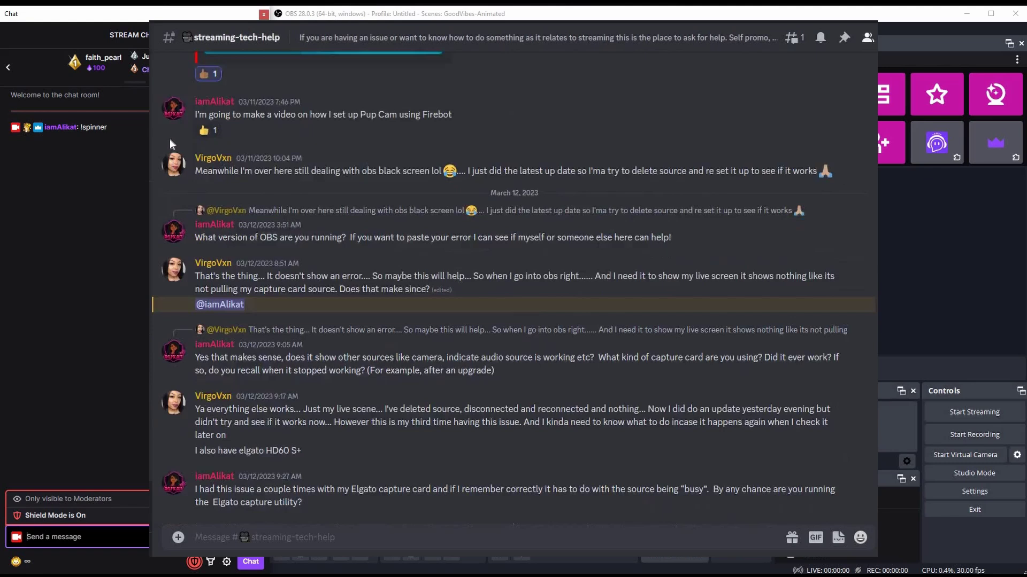
{"action": "scroll", "coordinate": [168, 140], "scroll_direction": "down", "scroll_amount": 11}
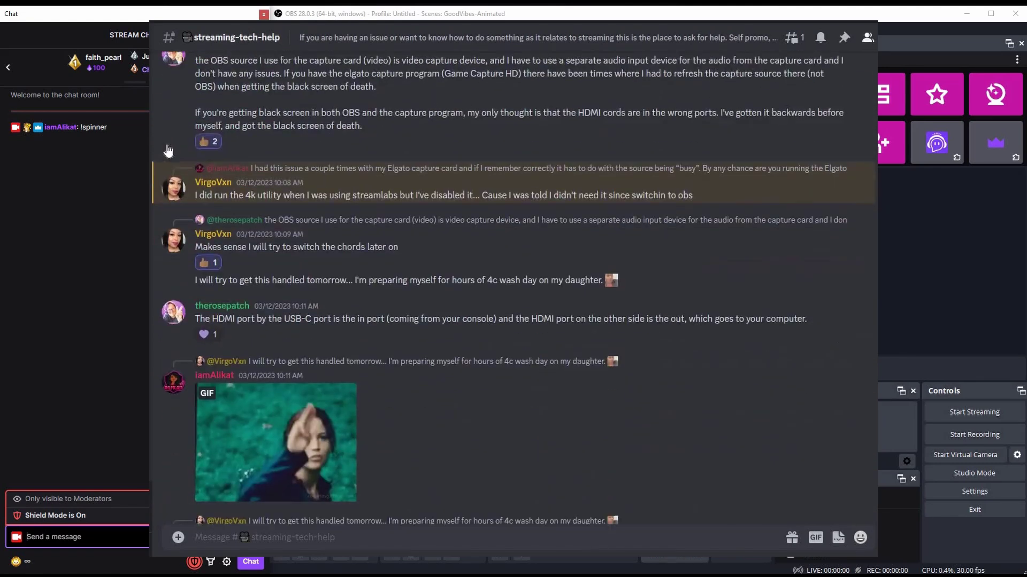
{"action": "key", "text": "alt+Tab"}
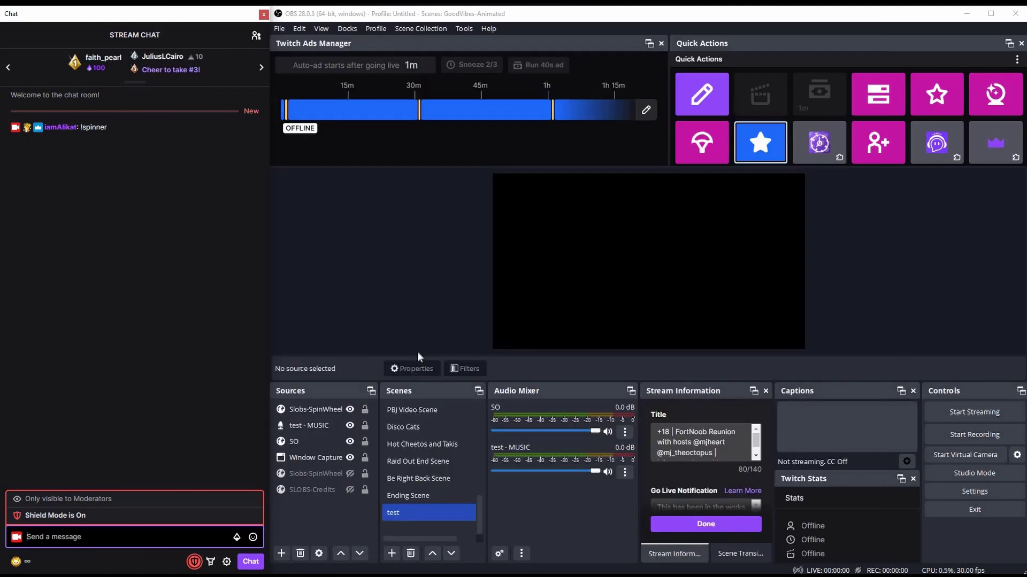